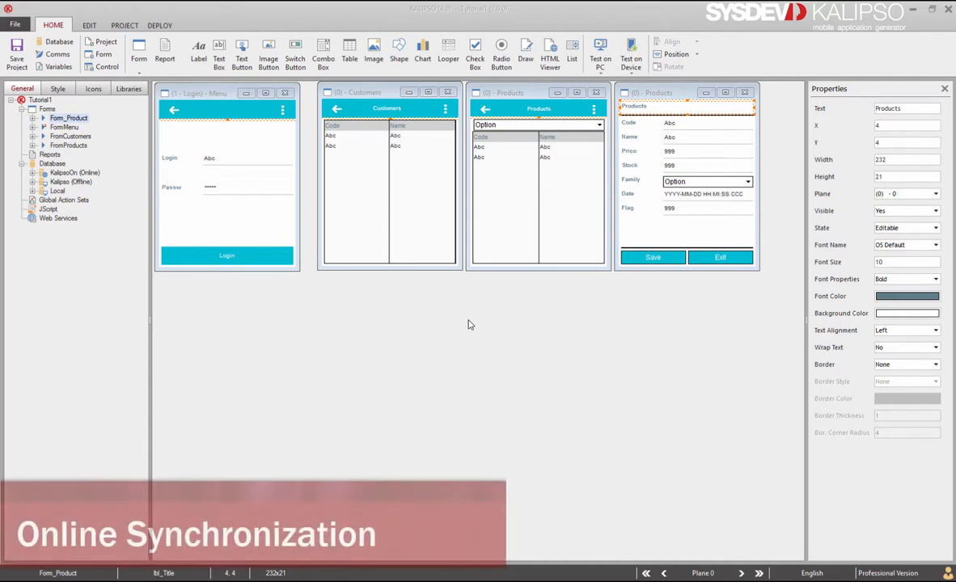
Review the Bluetooth Socket, Local and TCP communication profiles, then pick the Button tool for FormMenu
click(55, 54)
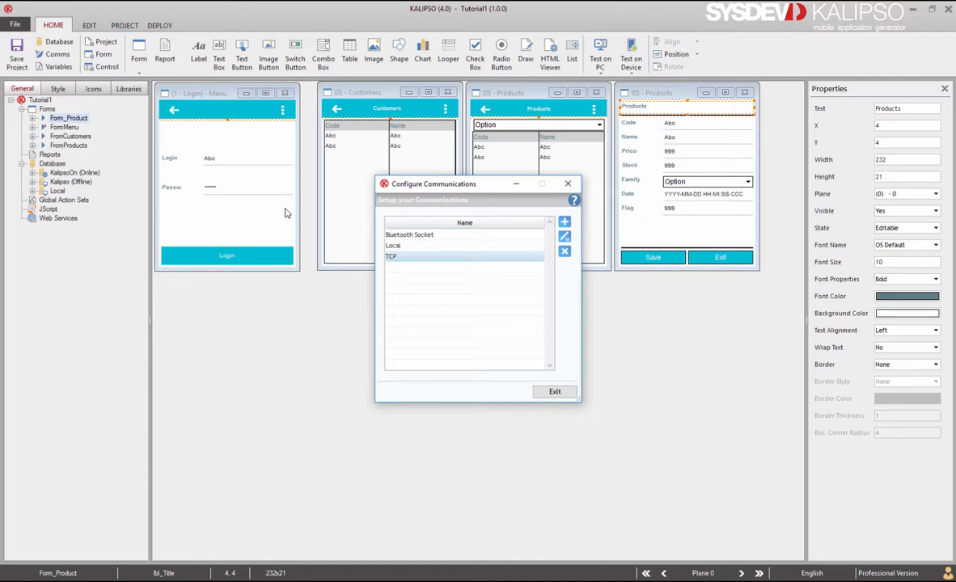
key(Escape)
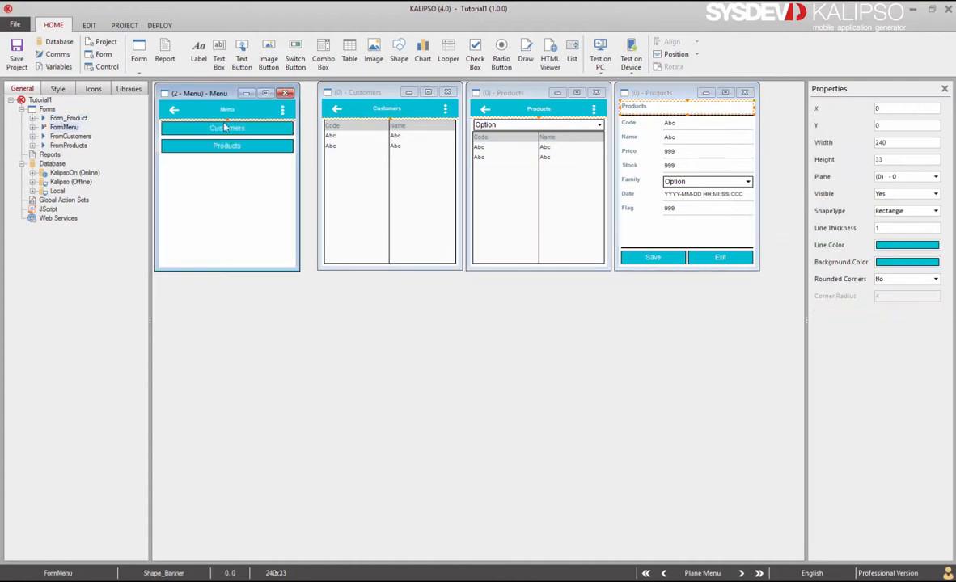
click(219, 52)
Place a button on the Menu form named ButtonSyncOn, labelled Synchronize (Online)
click(164, 162)
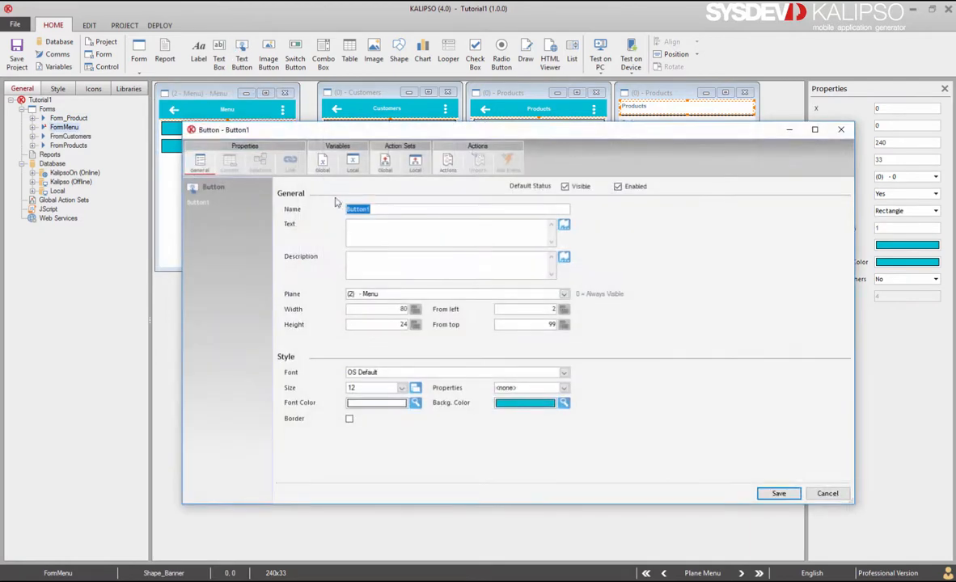
key(BackSpace)
text(SyncOn)
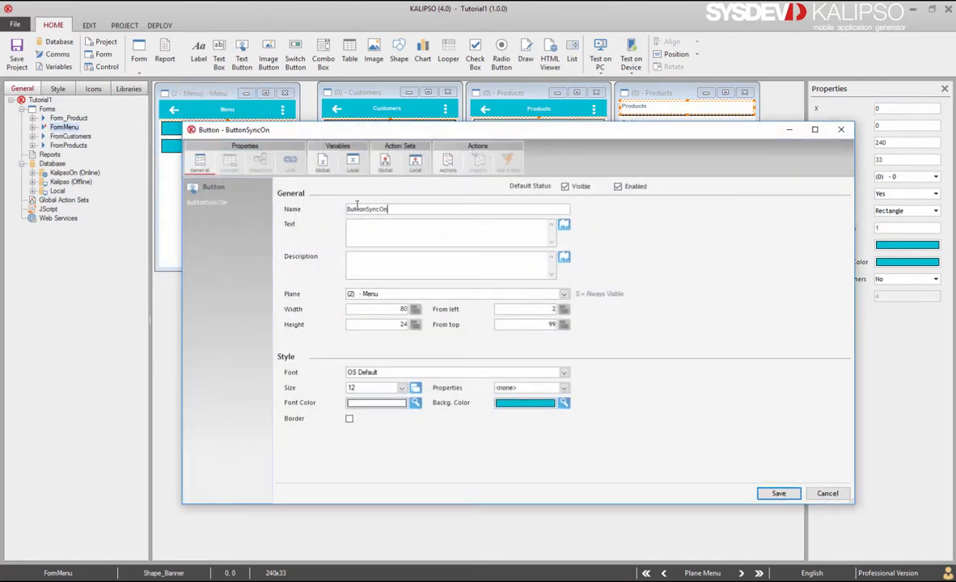
click(365, 226)
text(Synchronize (Online))
click(353, 210)
click(406, 146)
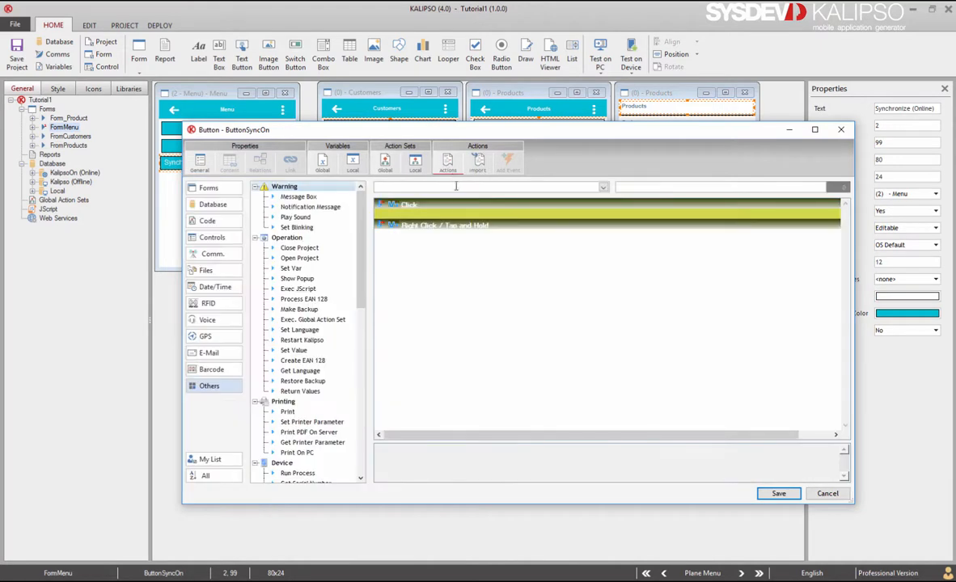
text(Synchronize)
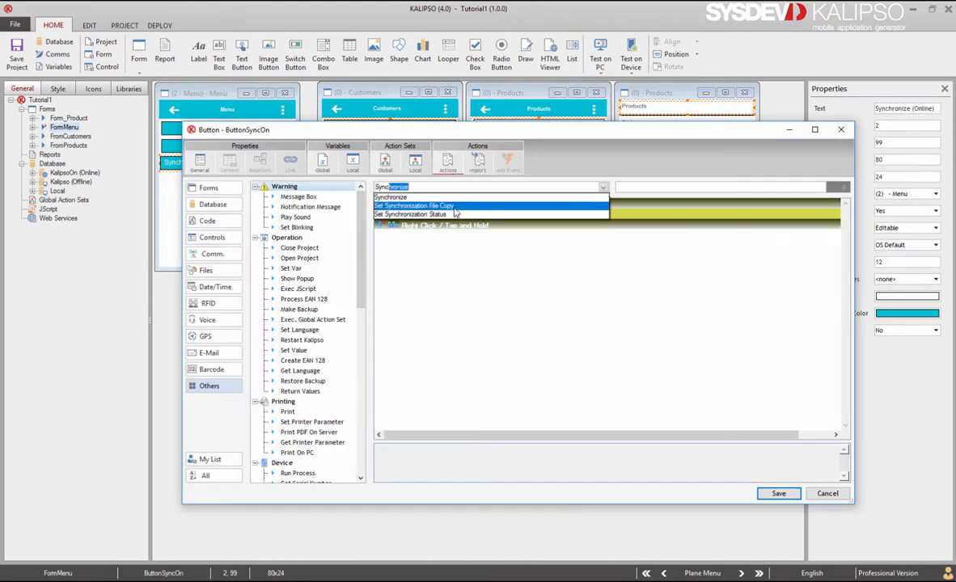
Add a Synchronize action to the button, set to Online (GWAY) over the TCP profile
key(Return)
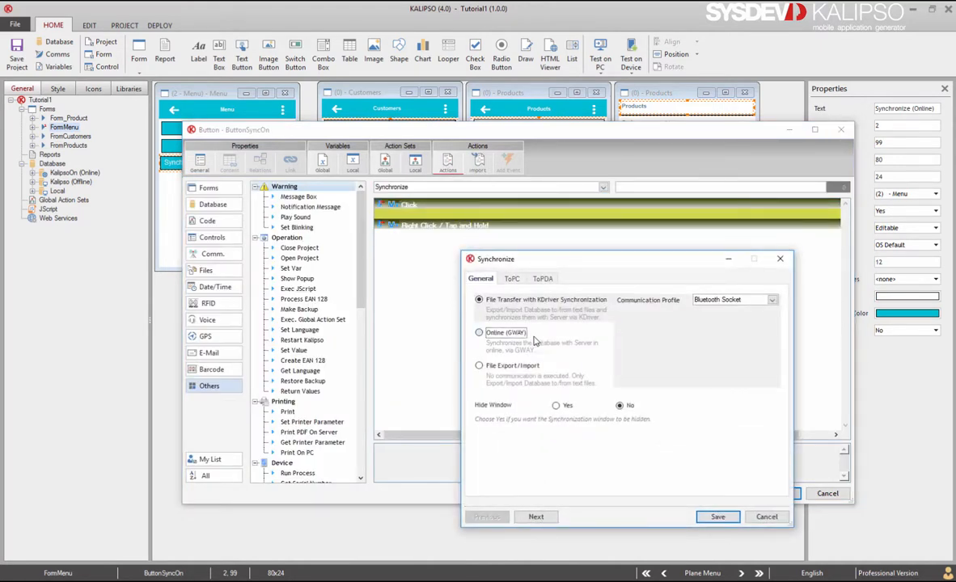
click(509, 333)
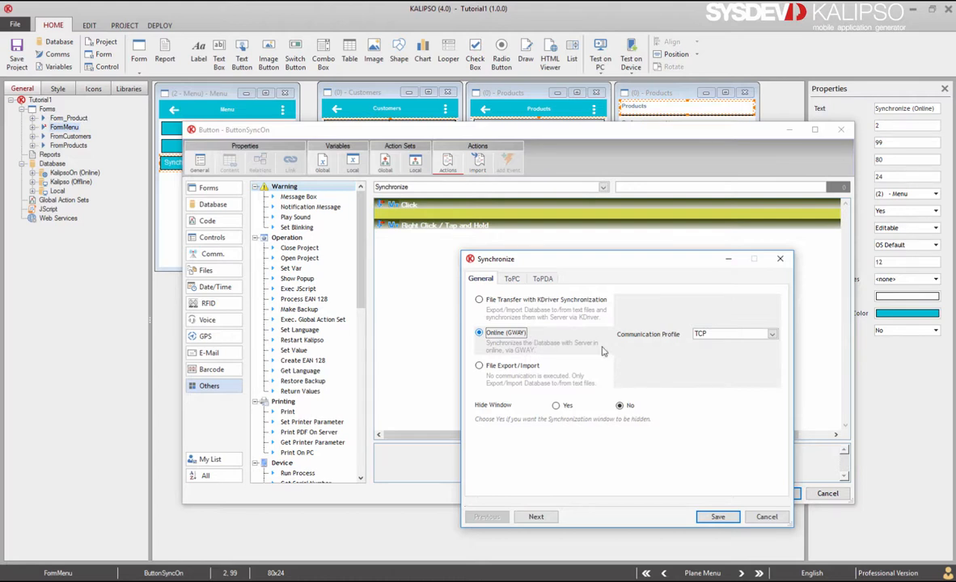
click(724, 335)
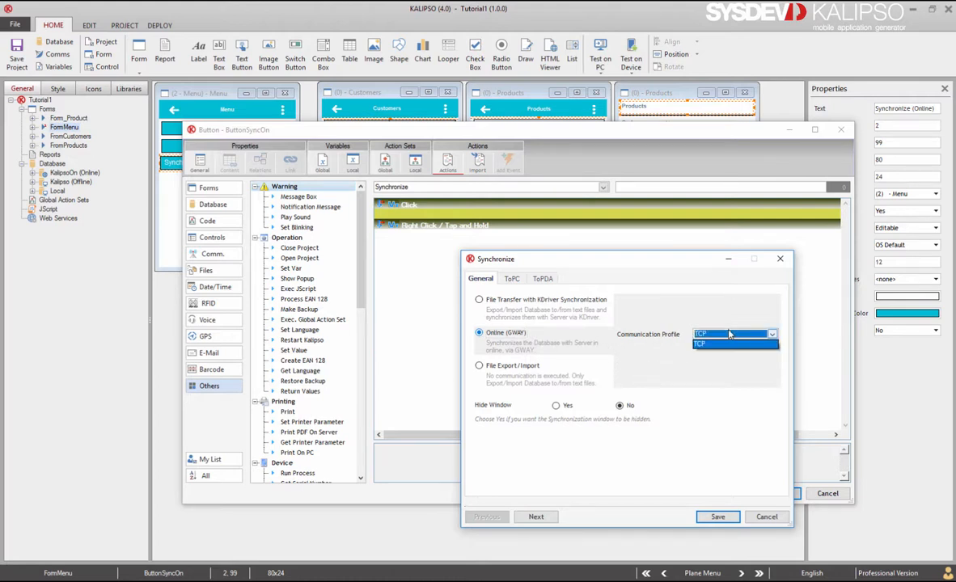
click(730, 338)
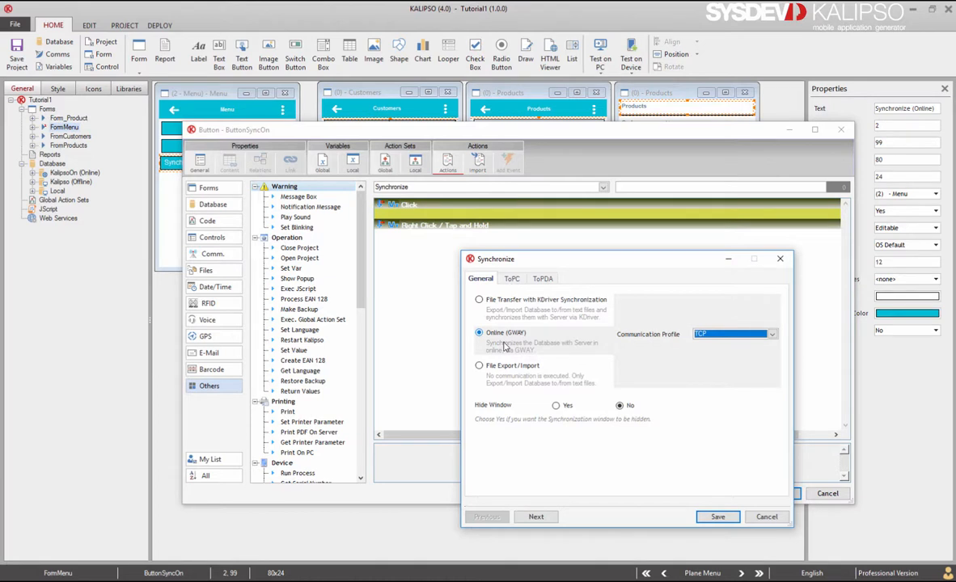
click(512, 279)
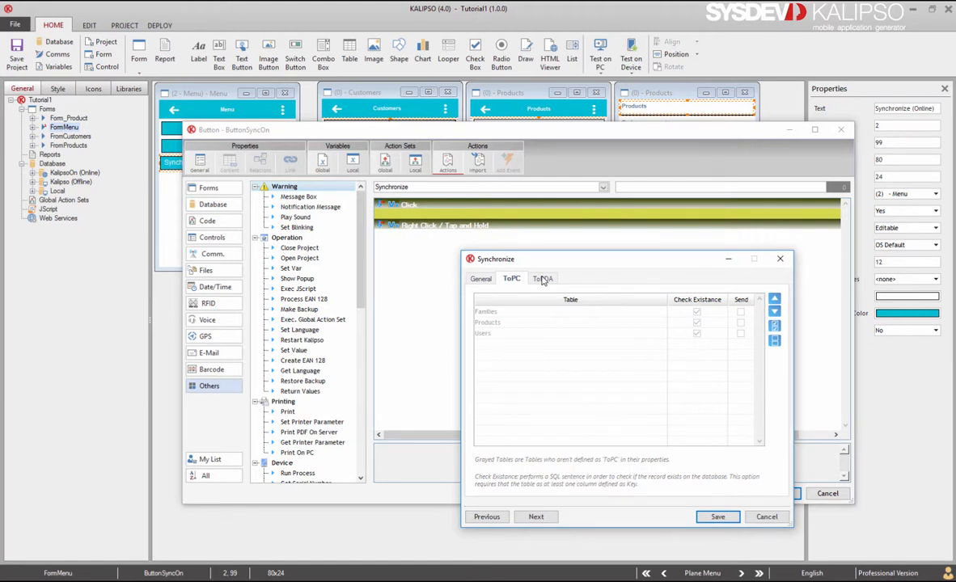
Check the ToPDA and ToPC tables (Families, Products, Users set to Kill and Apply Filter) and save
click(543, 279)
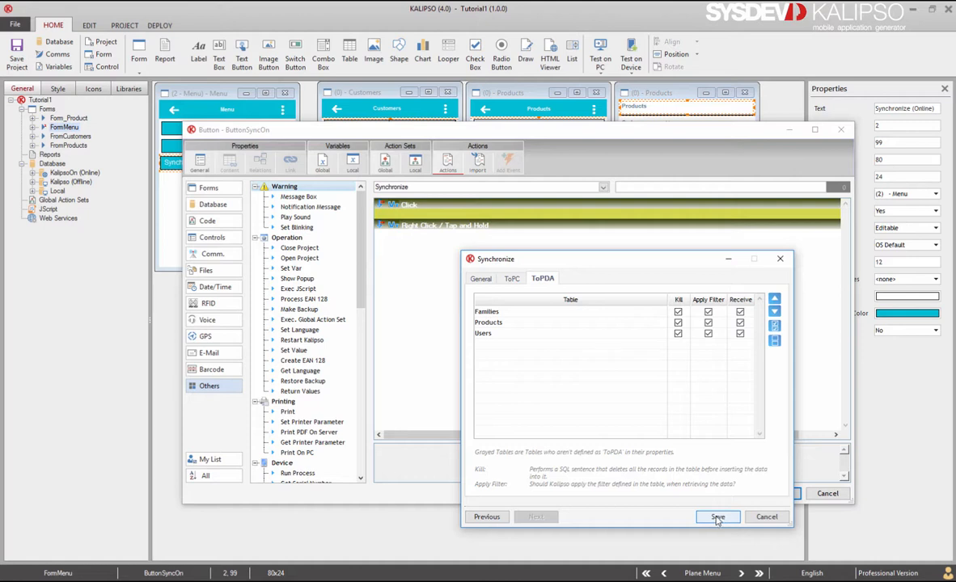
click(512, 278)
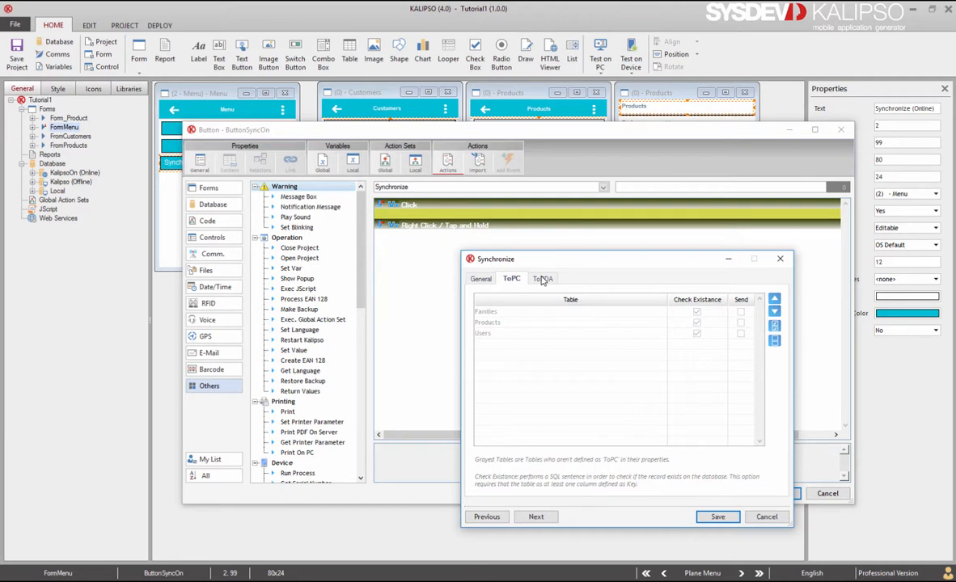
click(543, 279)
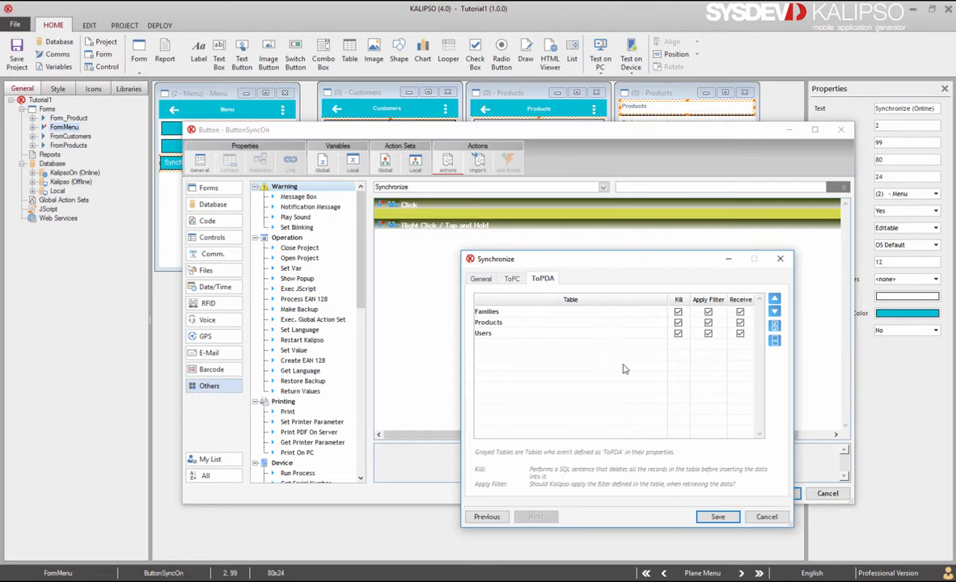
click(713, 518)
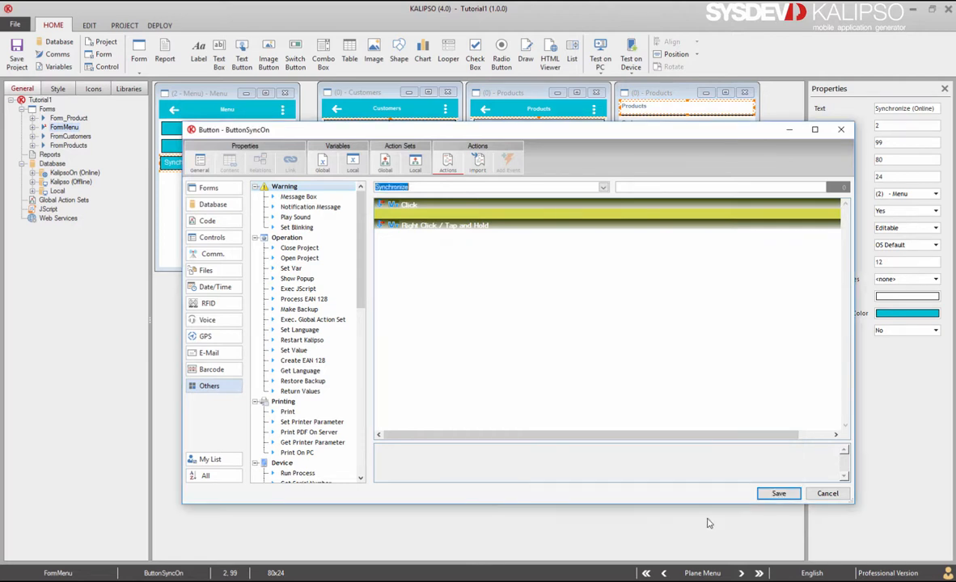
Save the button and stretch Synchronize (Online) across the Menu form's width
click(774, 493)
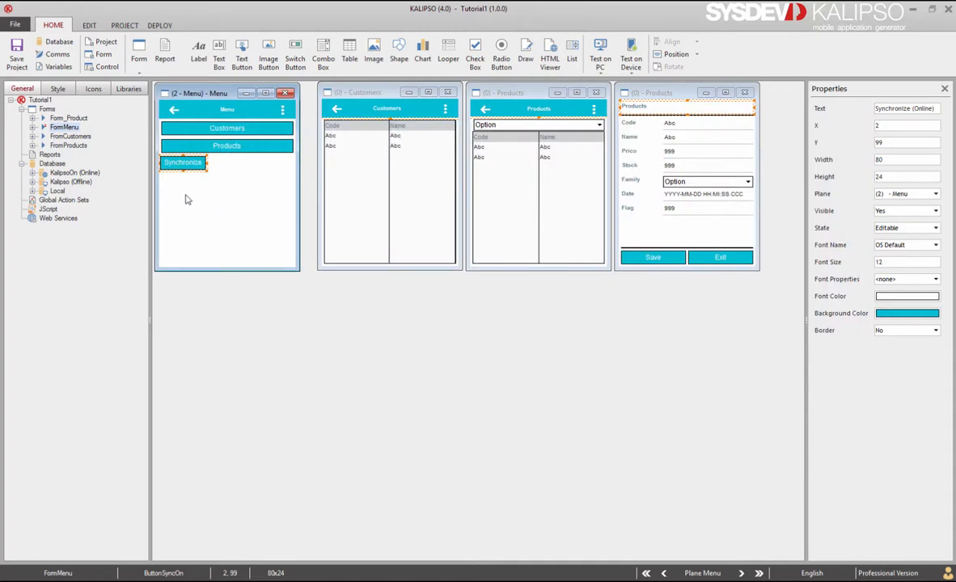
click(32, 181)
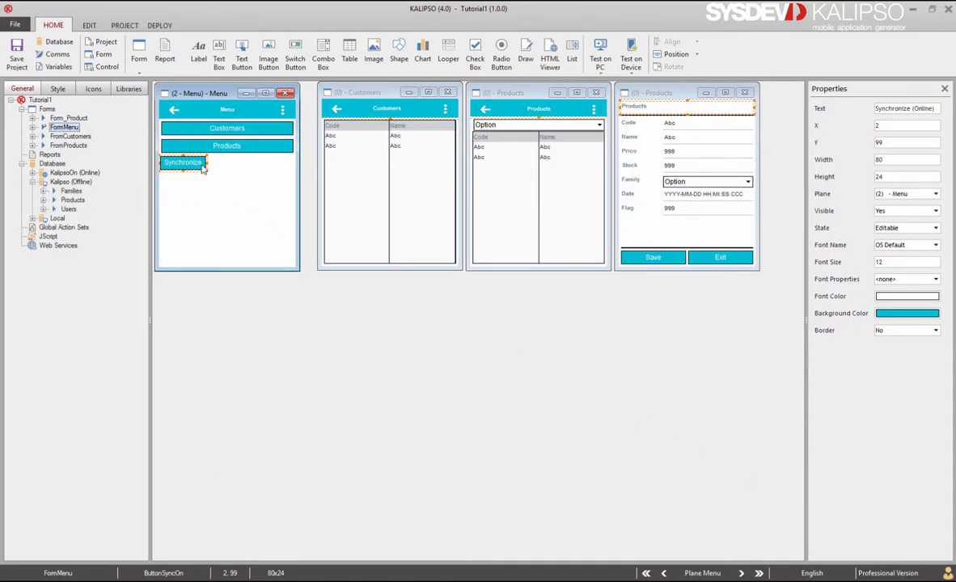
drag(210, 162, 334, 160)
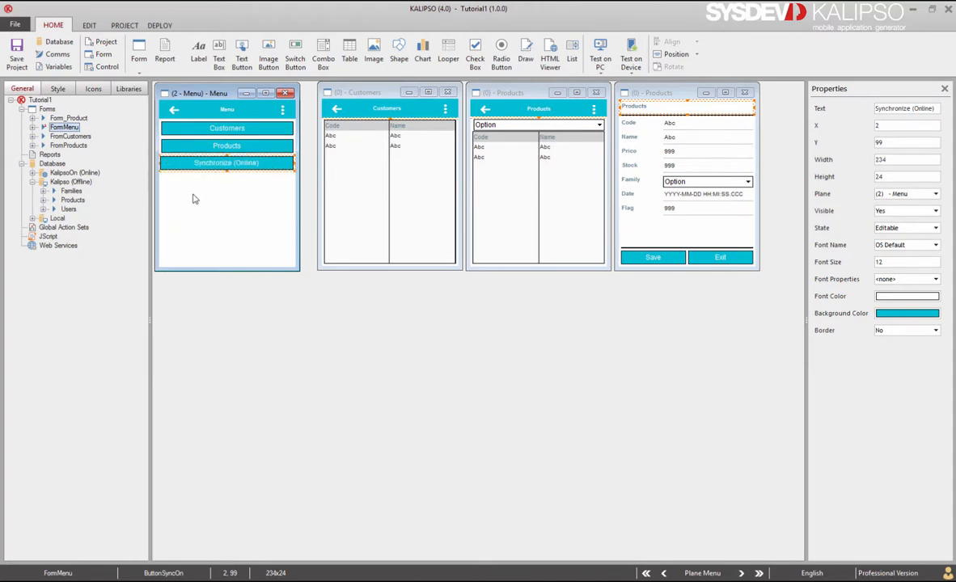
Let the offline Products table also be received by the PC, adding it to existing synchronize actions
click(74, 202)
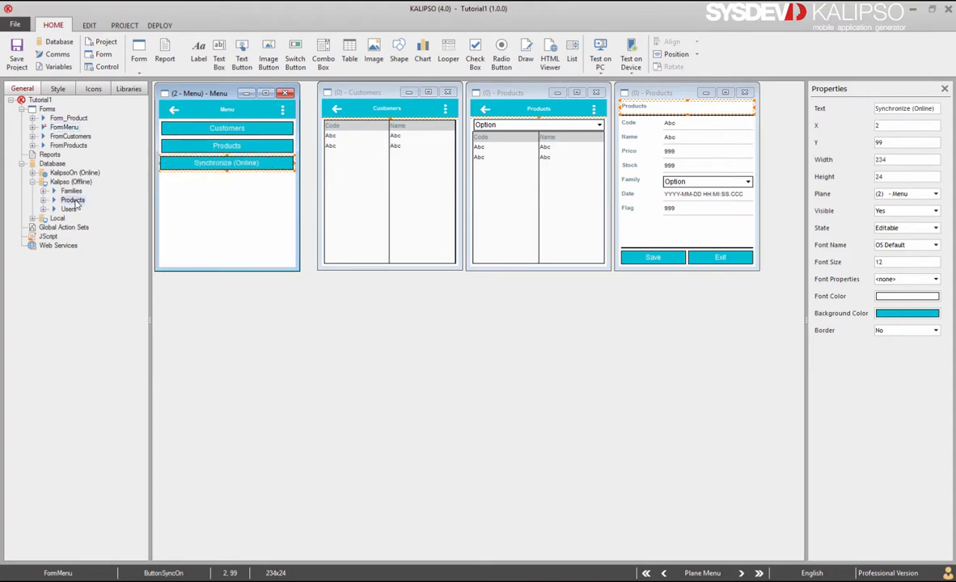
double_click(73, 200)
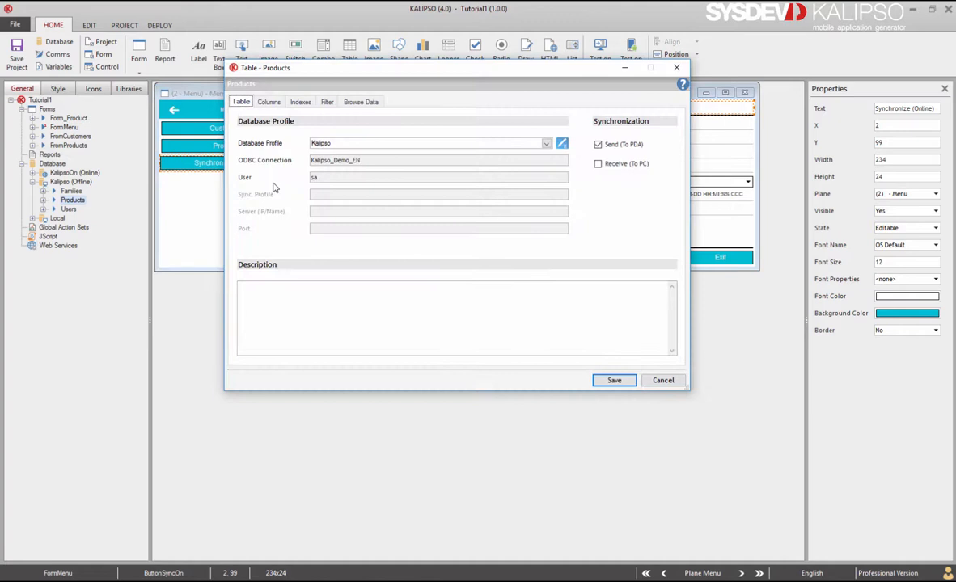
click(597, 165)
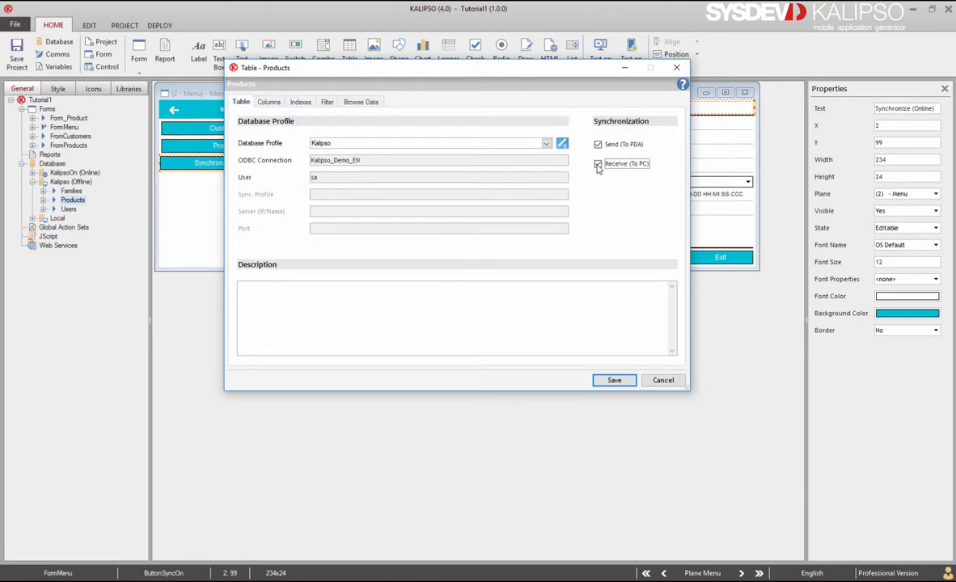
click(614, 381)
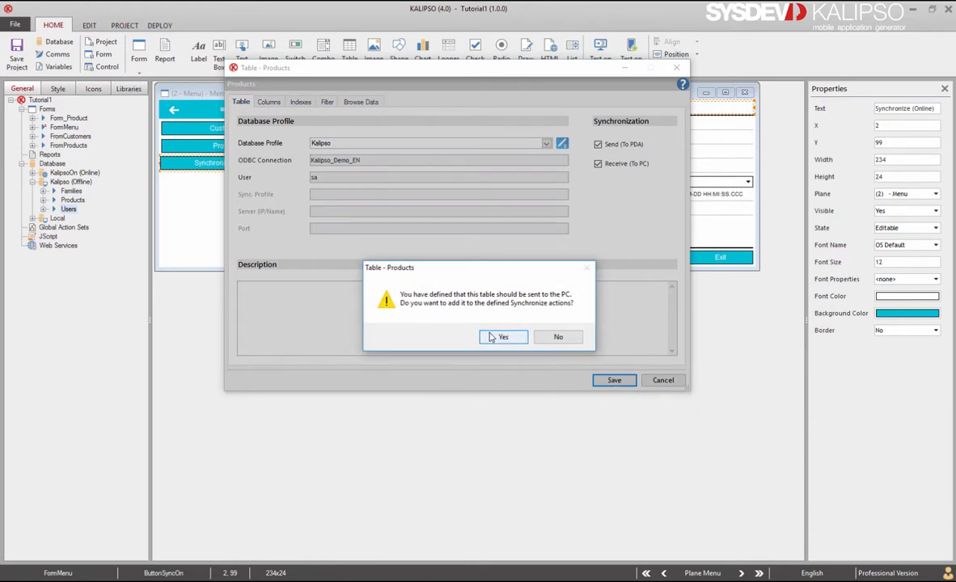
click(500, 337)
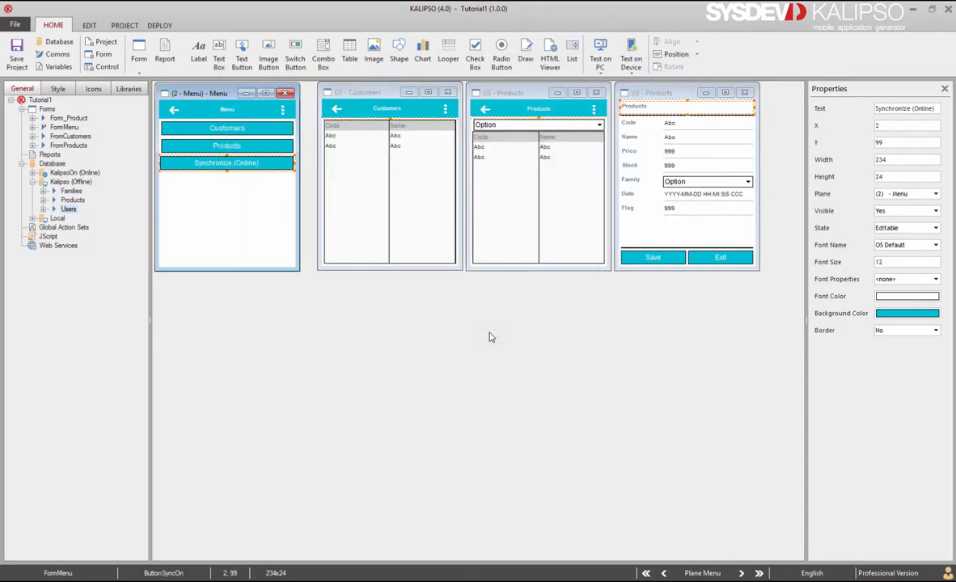
double_click(241, 170)
Enable ToPC for Products in the Synchronize action, save both dialogs, and run the project in the simulator
click(450, 166)
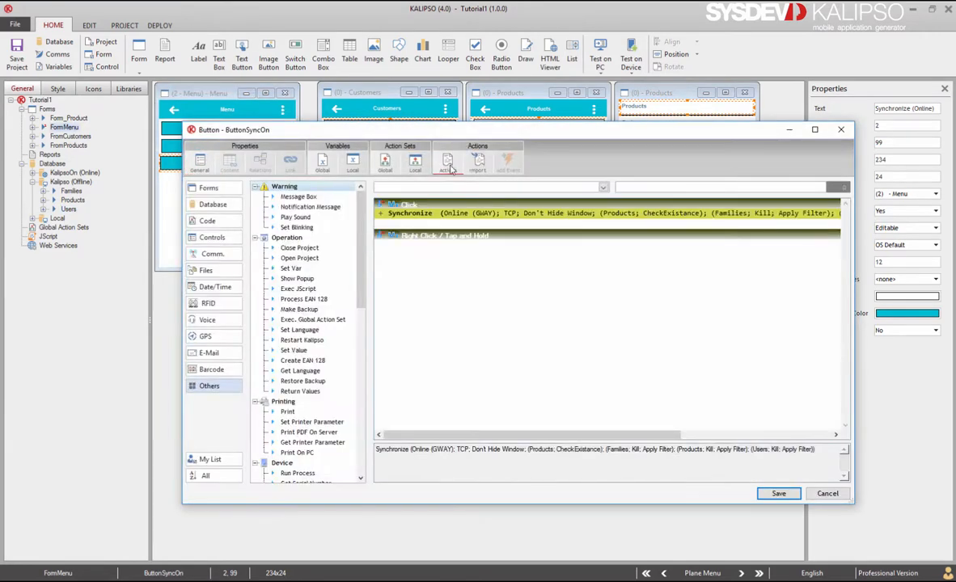
double_click(420, 212)
click(509, 279)
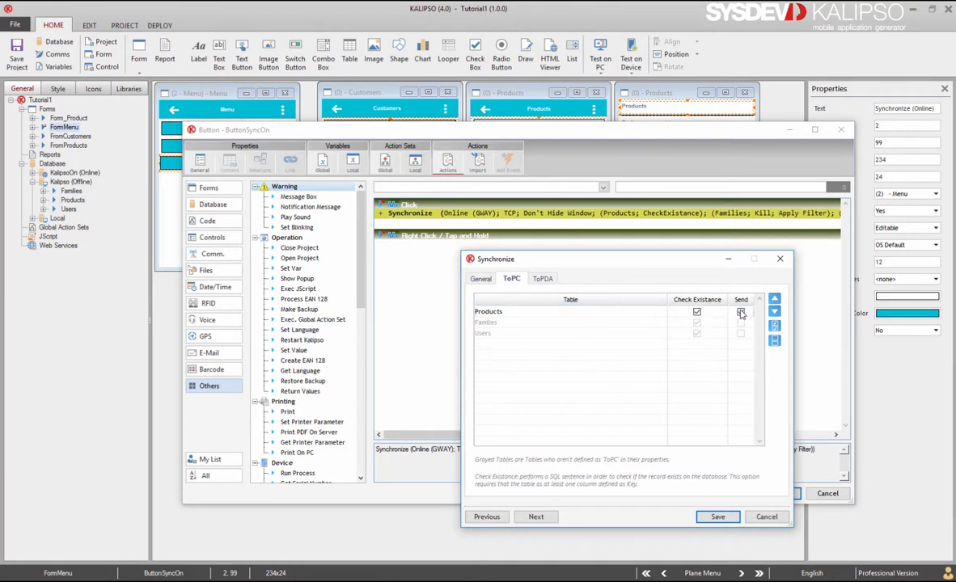
click(718, 516)
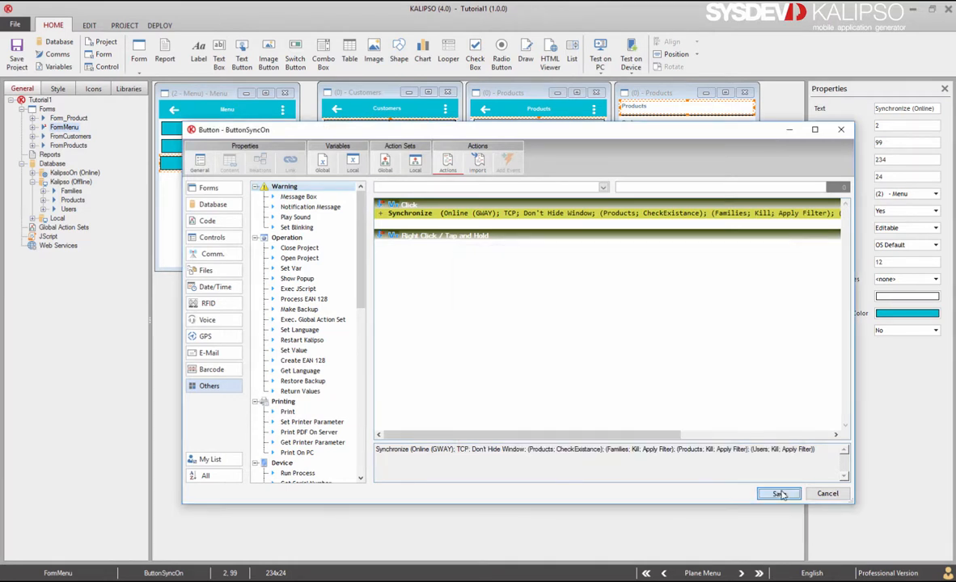
click(780, 495)
click(600, 57)
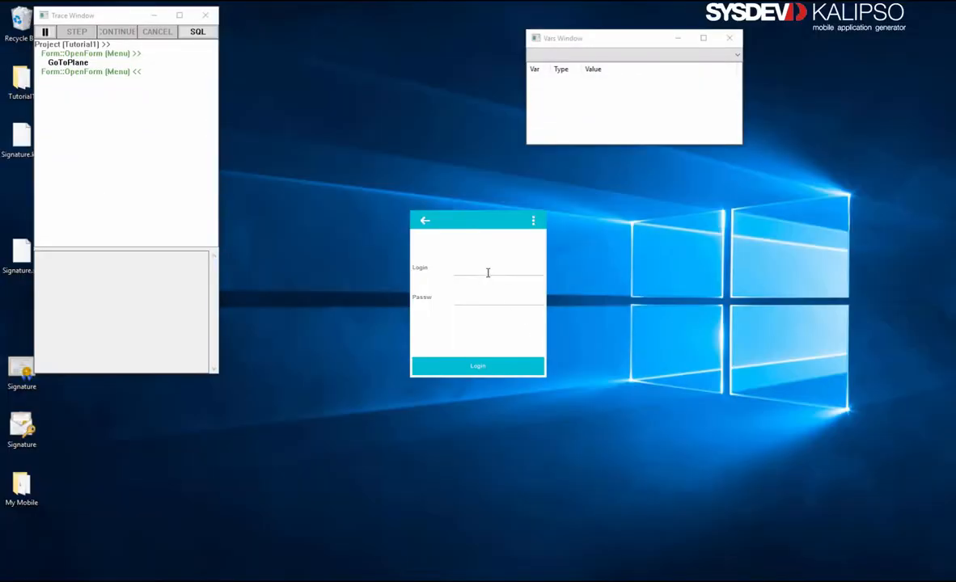
Log in to the simulated app with the user's login and password, open Products, then bring SSMS forward
click(488, 270)
text(rogerio)
key(Return)
text(1)
key(Return)
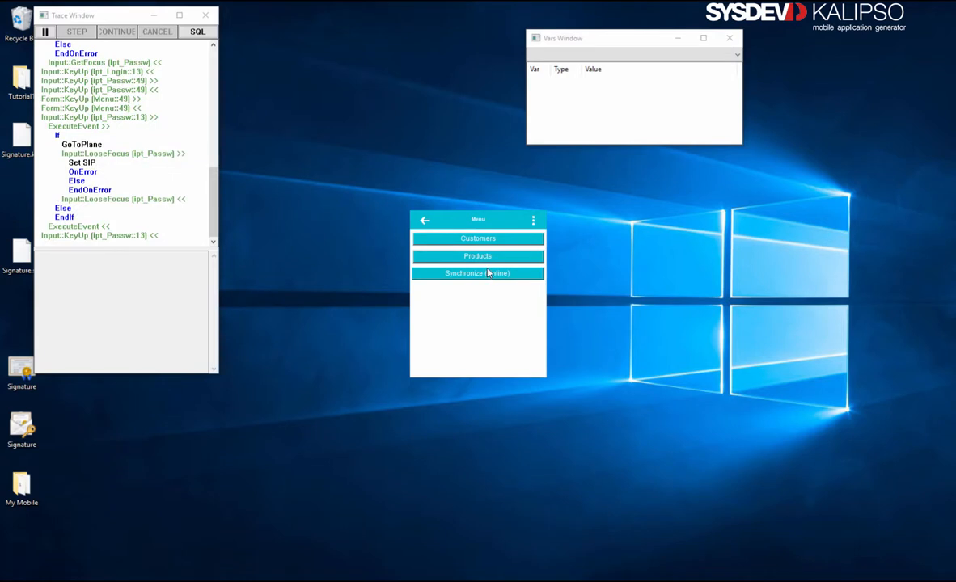
click(487, 257)
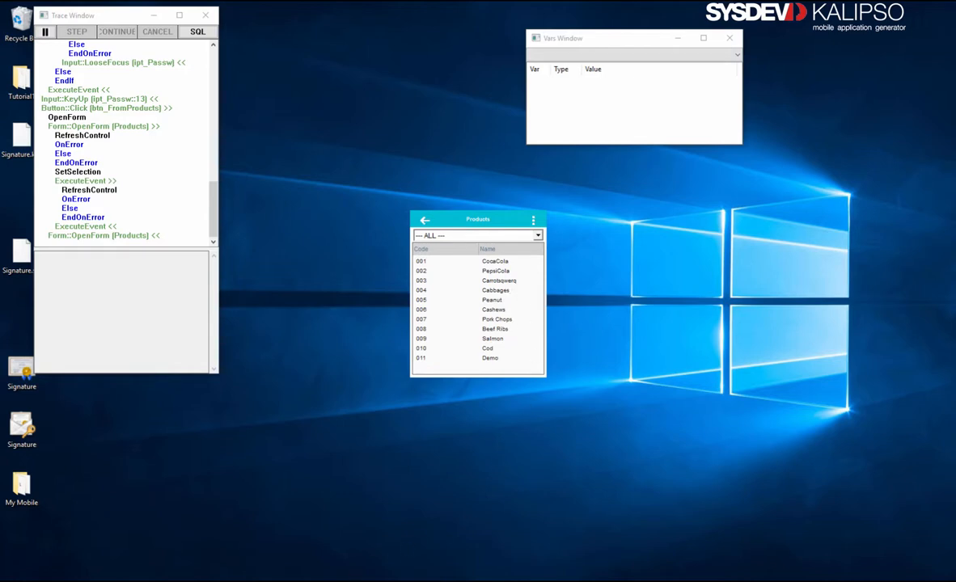
click(465, 526)
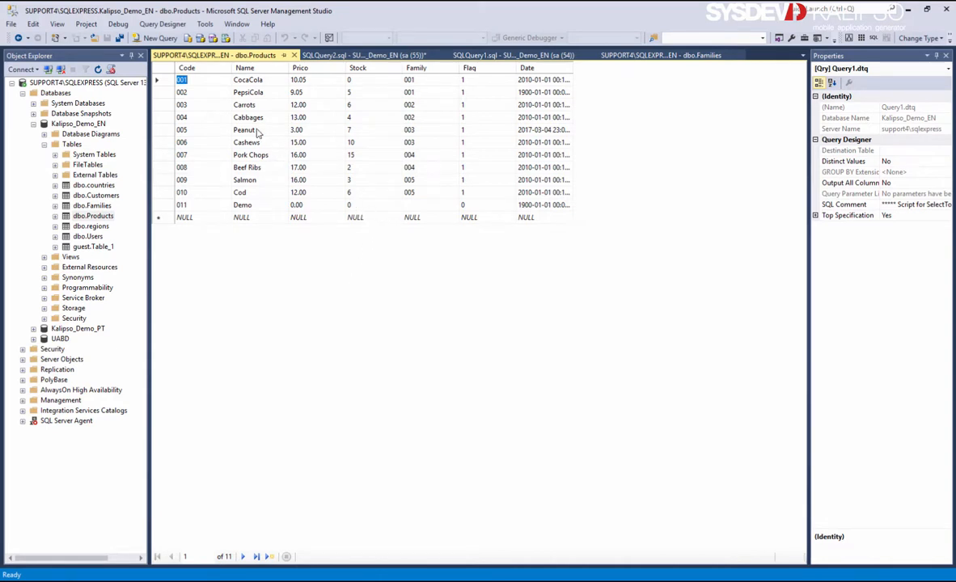
Run an online sync from the app and refresh the Products table to show 003 as Carrotsqwerq
click(194, 102)
click(580, 580)
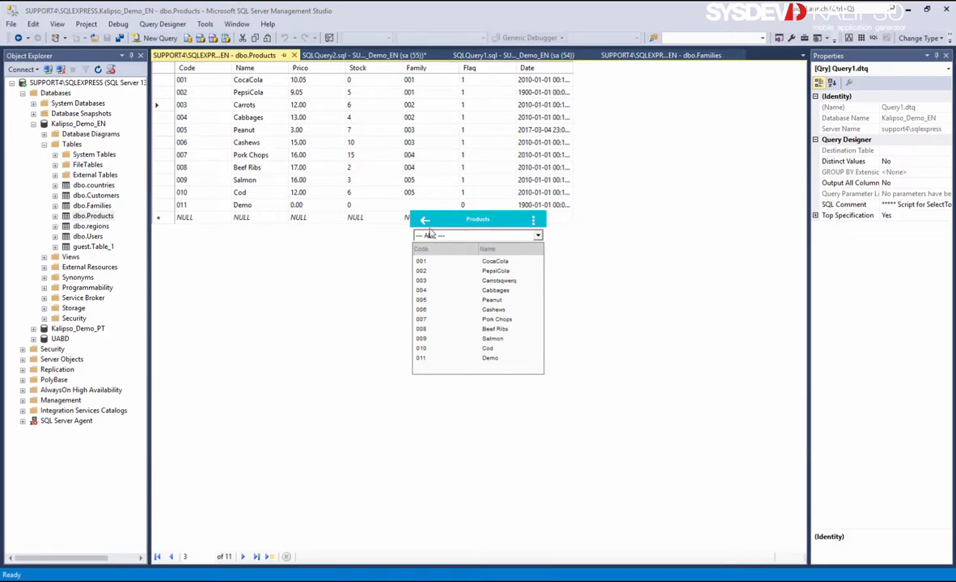
click(424, 219)
click(474, 275)
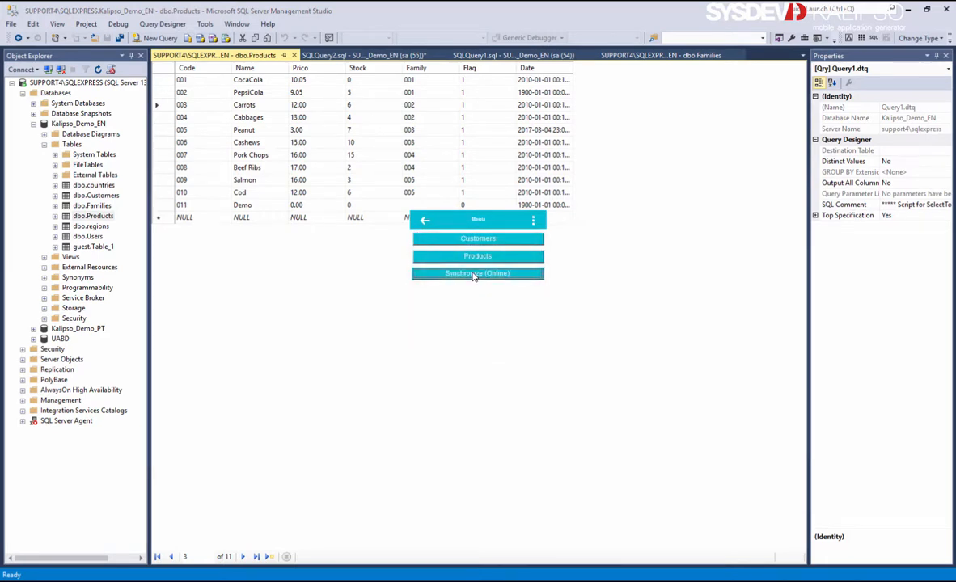
click(316, 264)
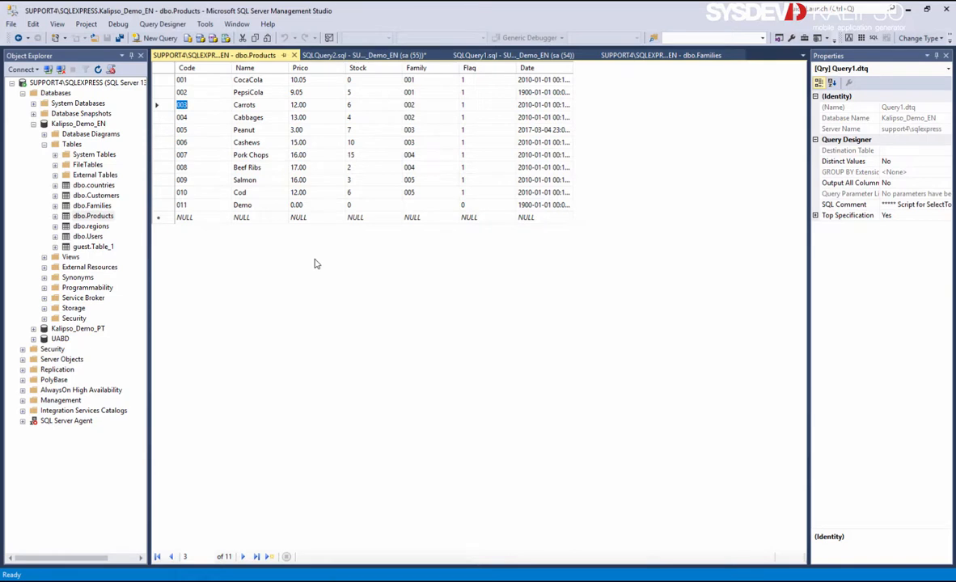
key(ctrl+r)
Rename product 005 from Peanut to Peanutsrtert in the Products table
click(252, 130)
click(265, 129)
text(s)
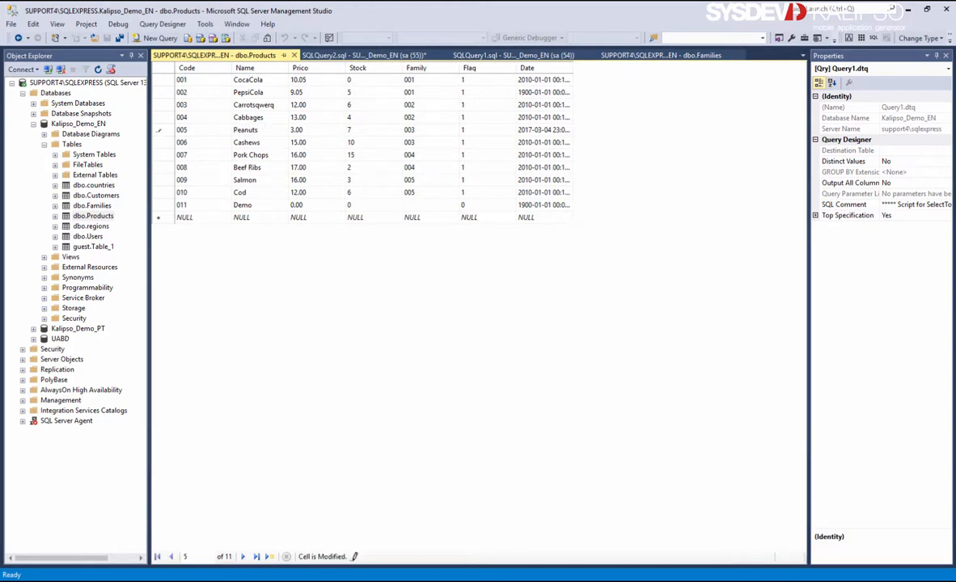
text(rtert)
key(Return)
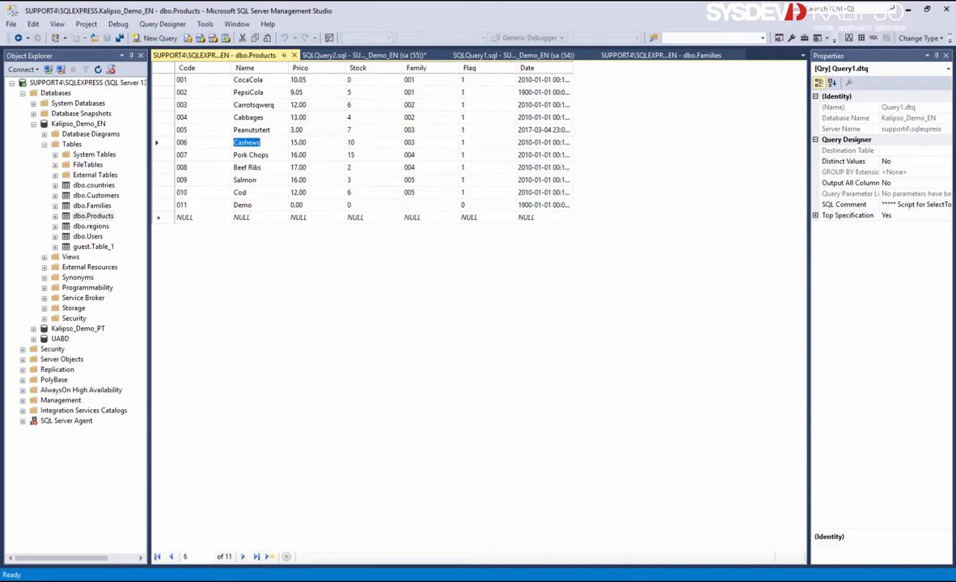
In the app, edit product 003's name back to Carrots and save it
click(485, 257)
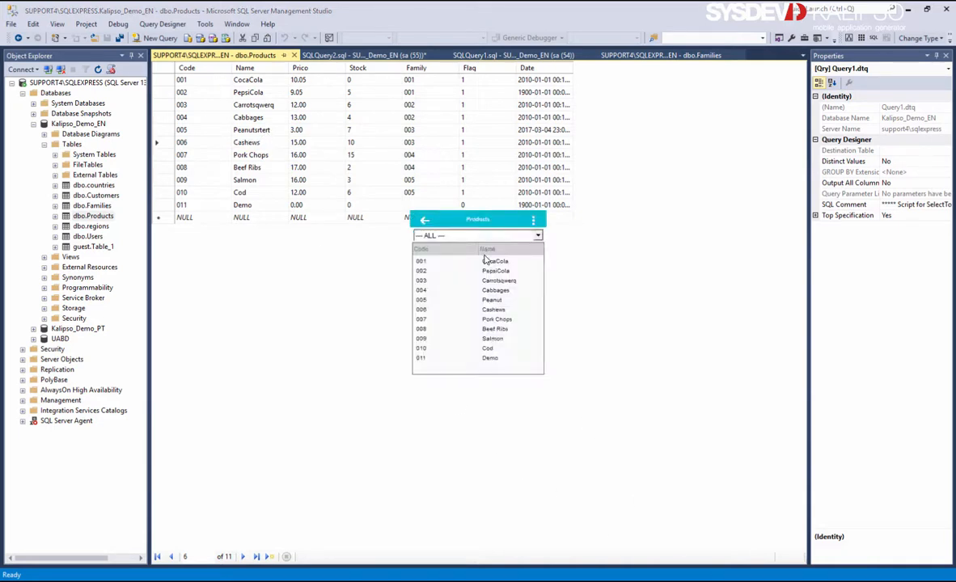
right_click(516, 280)
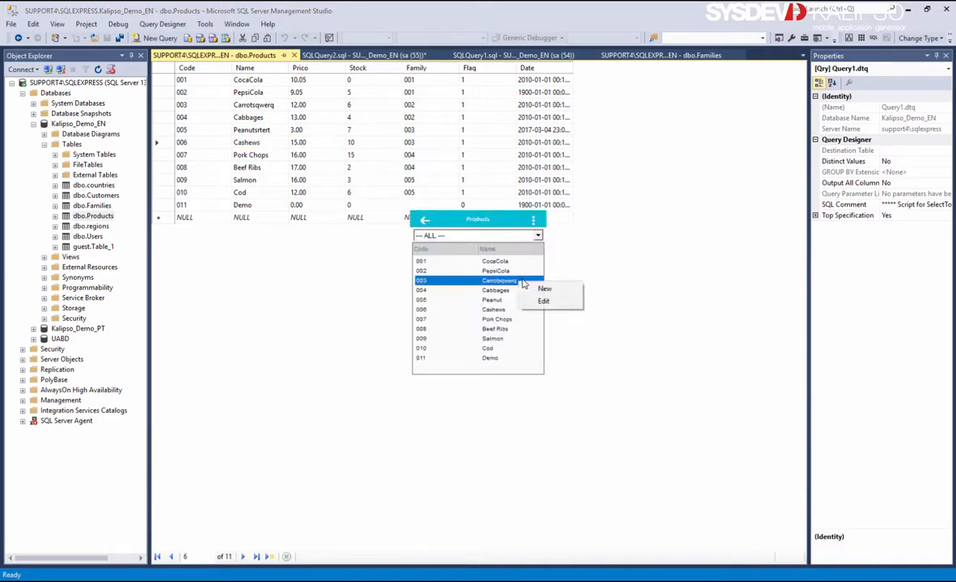
click(533, 302)
click(499, 247)
key(BackSpace)
key(BackSpace)
key(BackSpace)
key(BackSpace)
key(BackSpace)
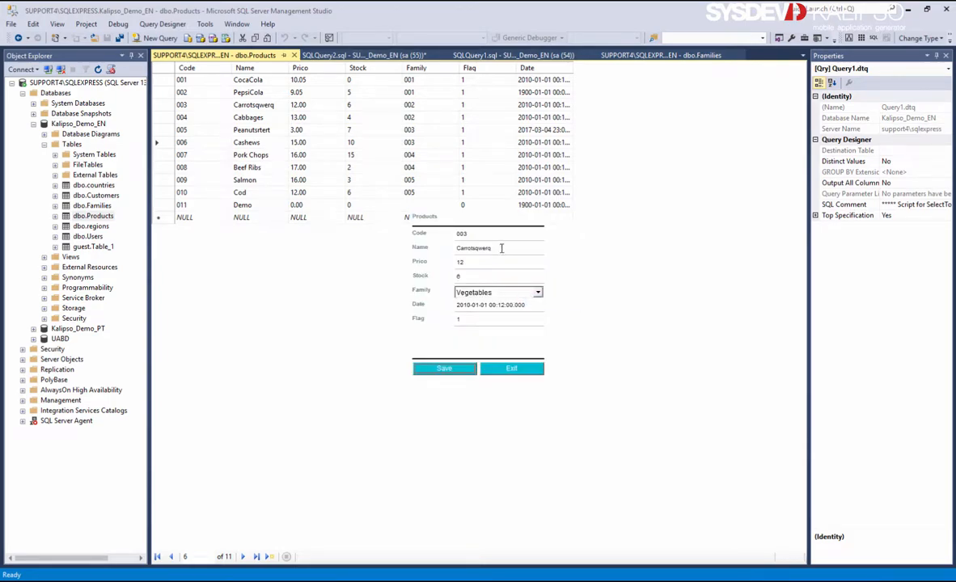
click(453, 369)
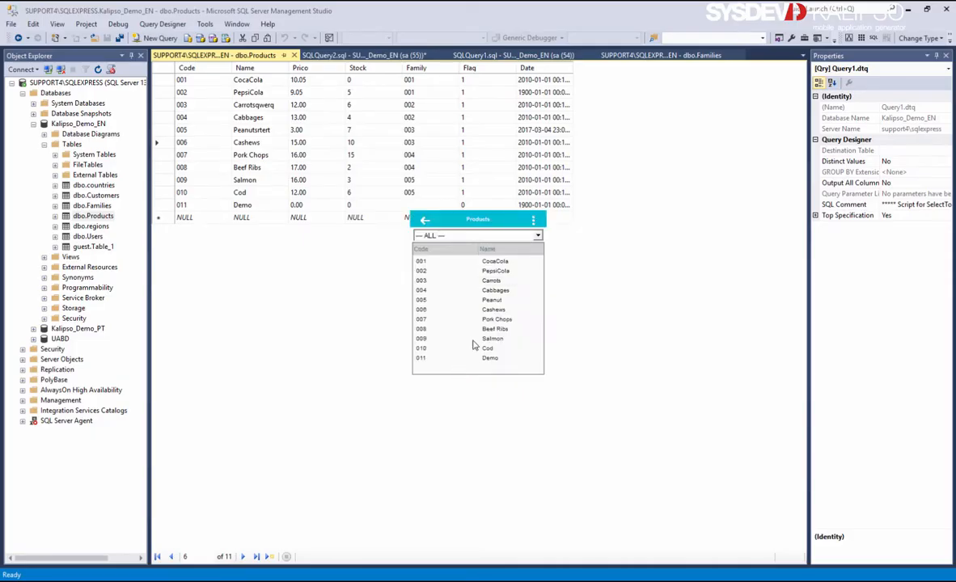
Synchronize the app, confirm 005 shows Peanutsrtert, and reload the SSMS table to see Carrots
click(424, 220)
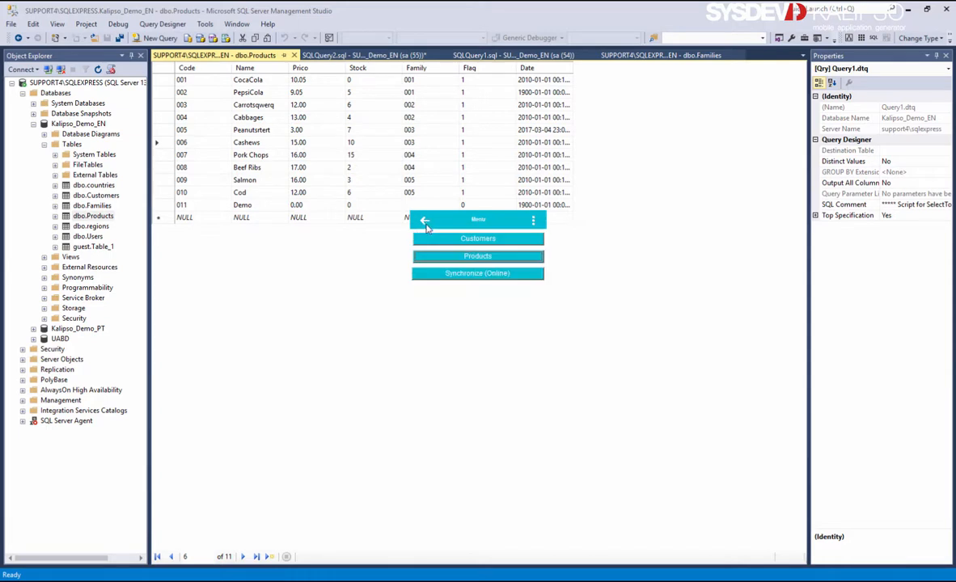
click(462, 275)
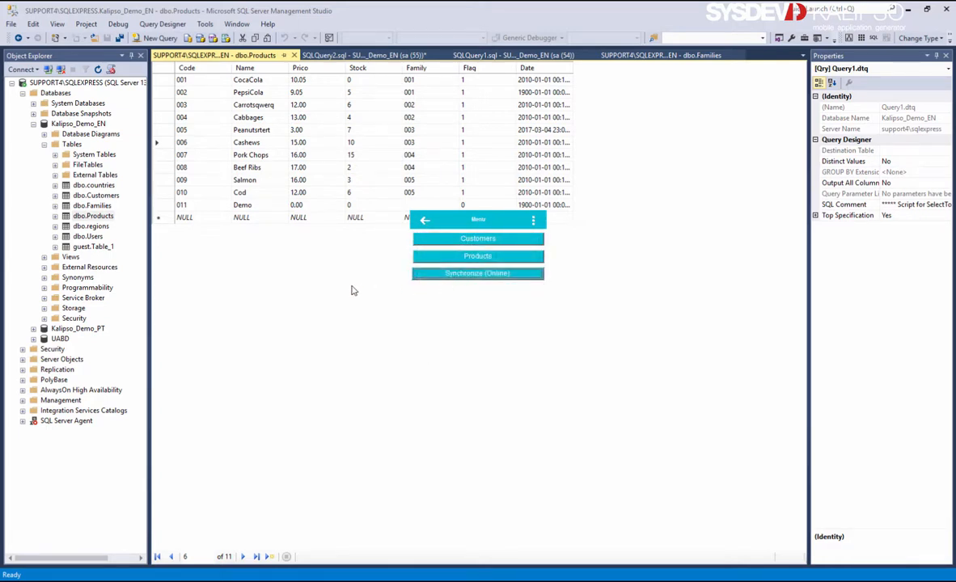
click(451, 256)
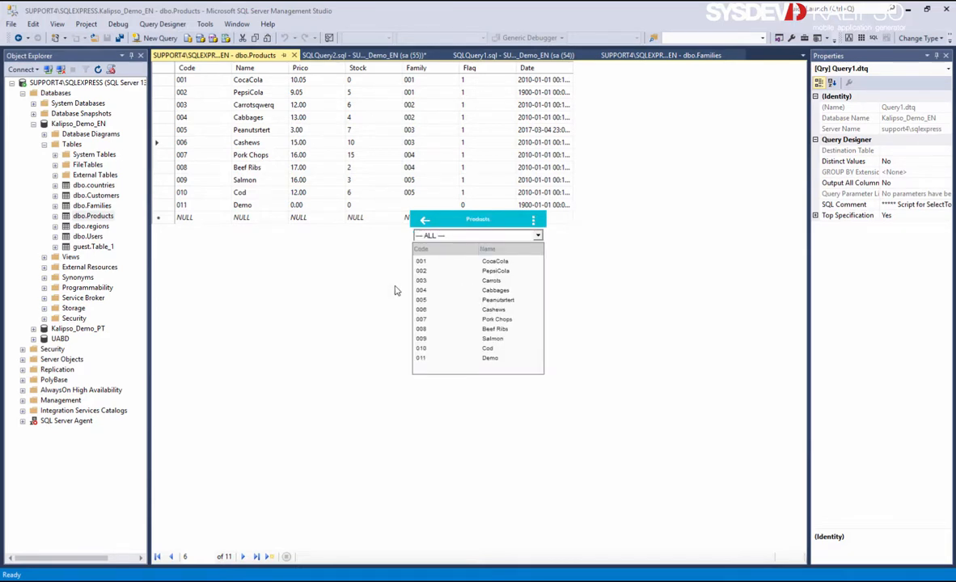
click(318, 292)
key(ctrl+r)
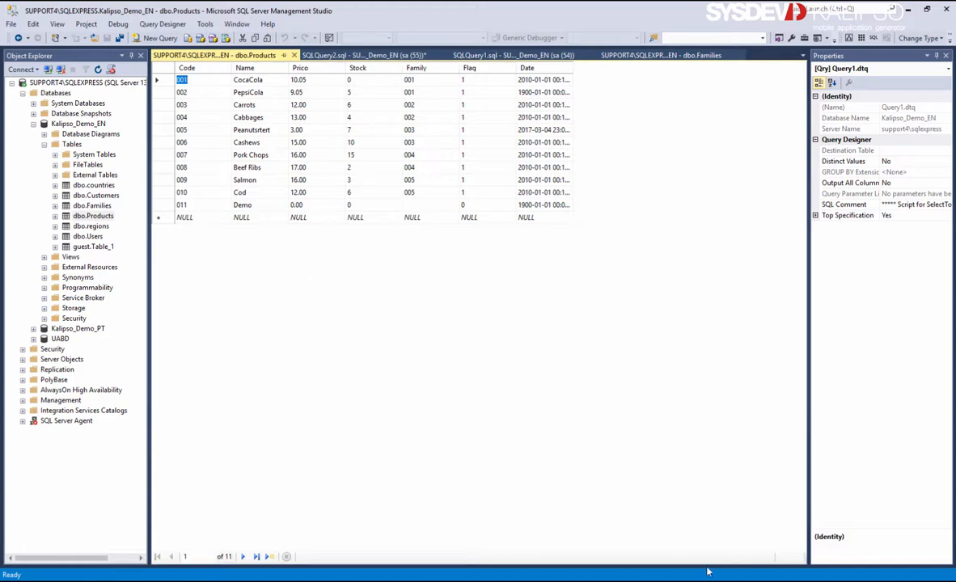
Bring the app simulator forward, go back, log out and close it
click(644, 581)
click(761, 552)
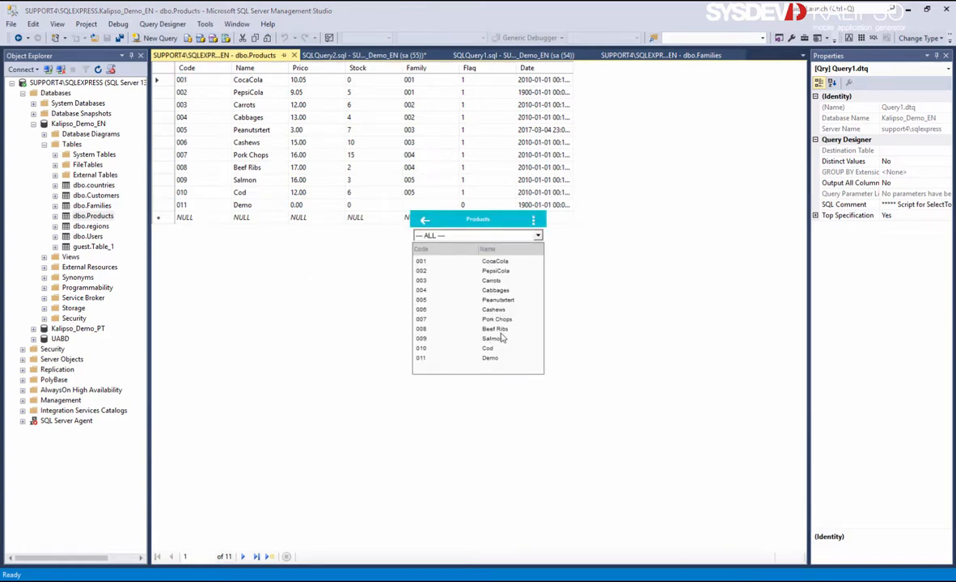
click(424, 219)
click(424, 220)
click(425, 220)
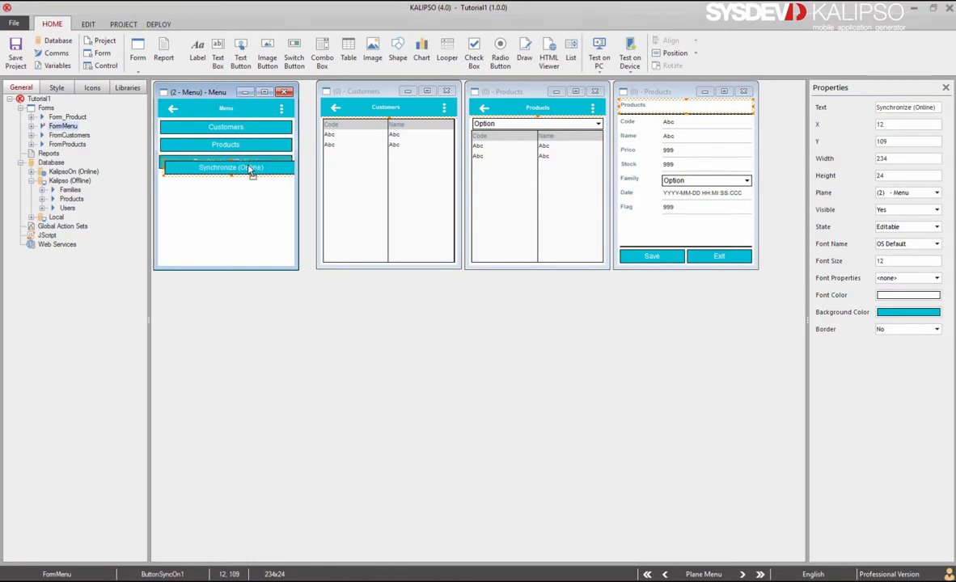
Duplicate the Synchronize (Online) button and nudge the copy into place just below the original
key(ctrl+v)
drag(235, 176, 236, 175)
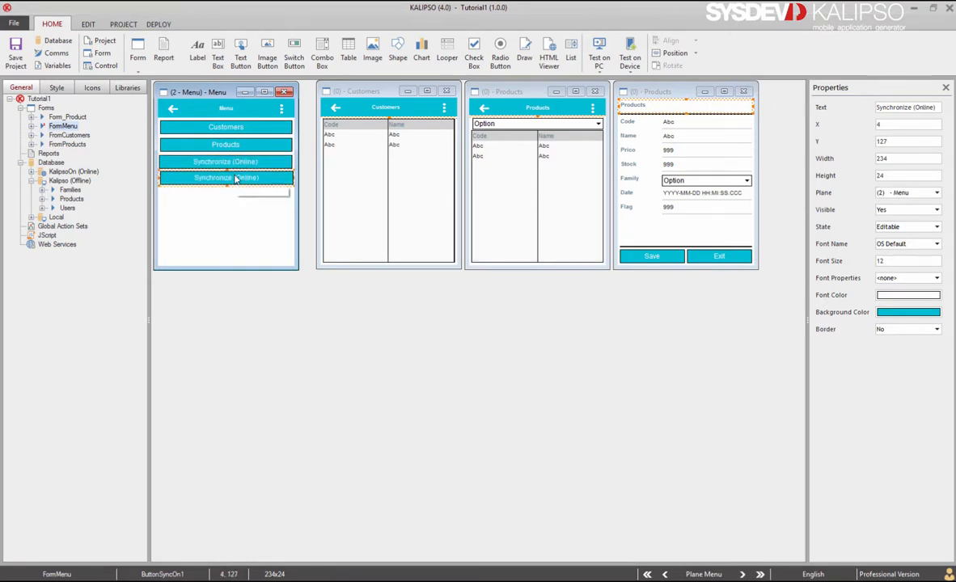
key(Left)
key(Left)
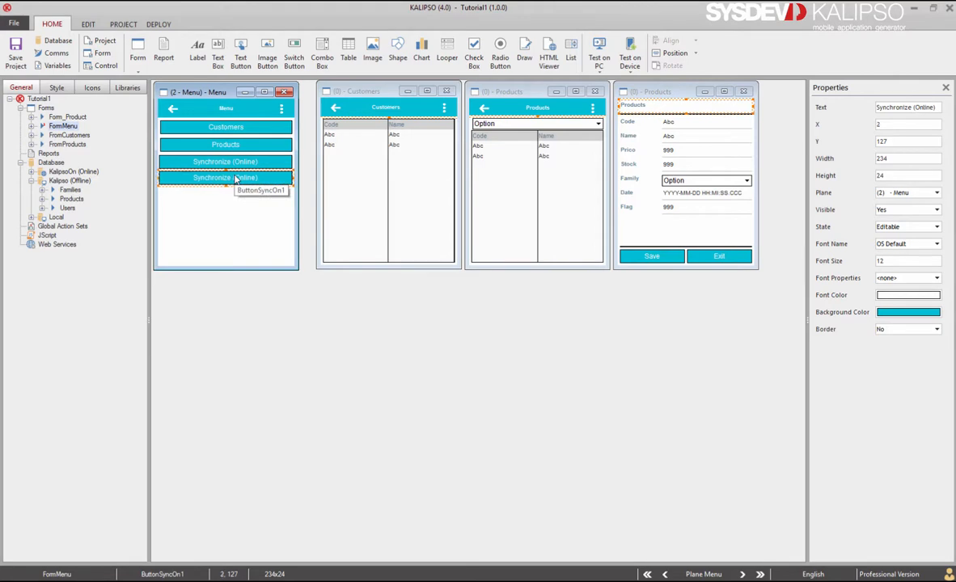
key(Down)
key(Down)
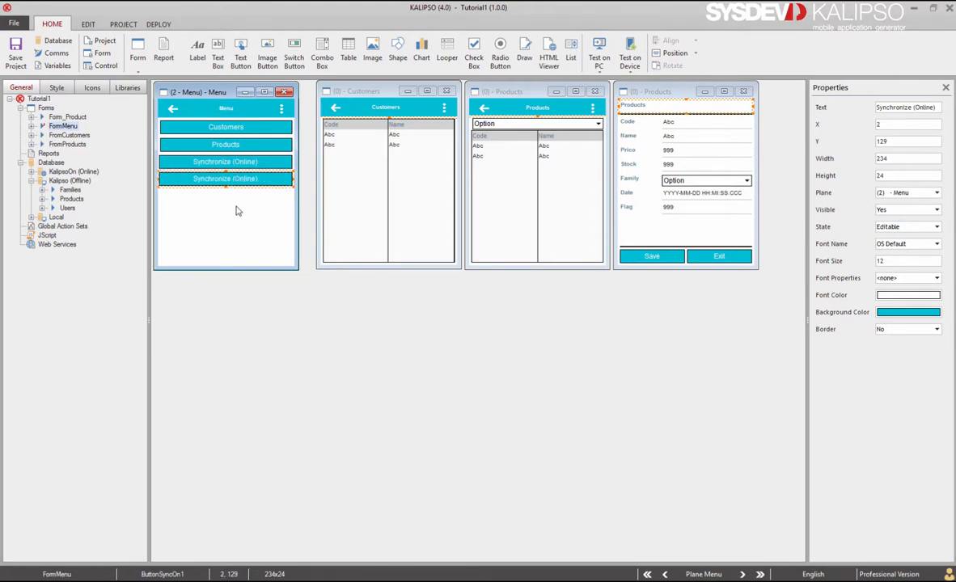
Distribute all four menu buttons evenly vertically, then select the new synchronize button
drag(240, 192, 223, 116)
click(677, 44)
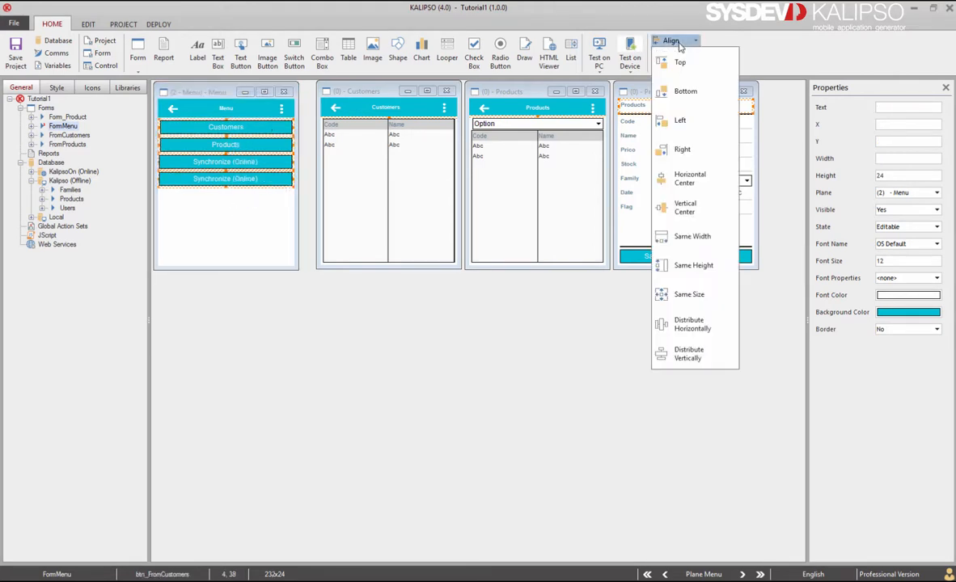
click(688, 353)
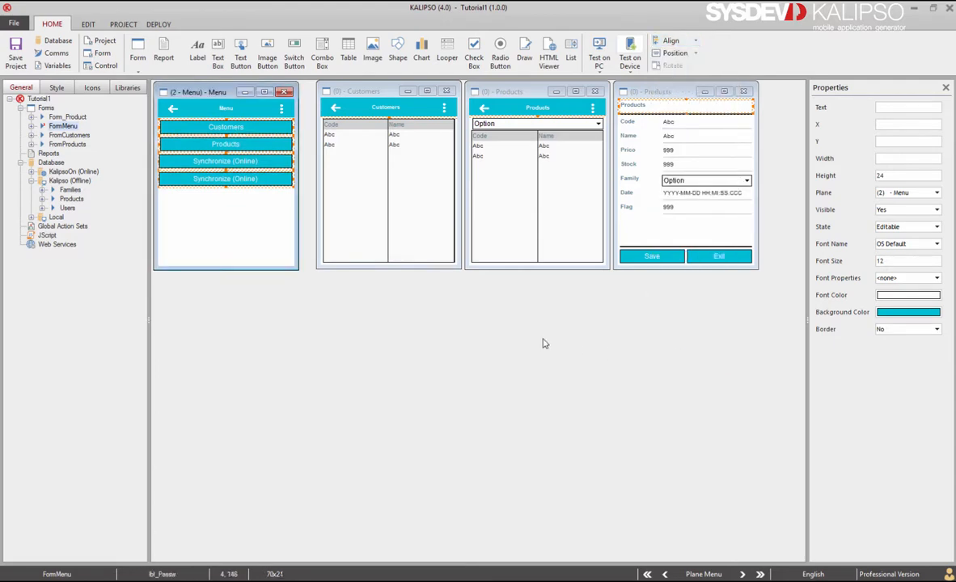
click(260, 235)
Change the new button's caption from Online to Kdriver so it reads Synchronize (Kdriver)
double_click(239, 179)
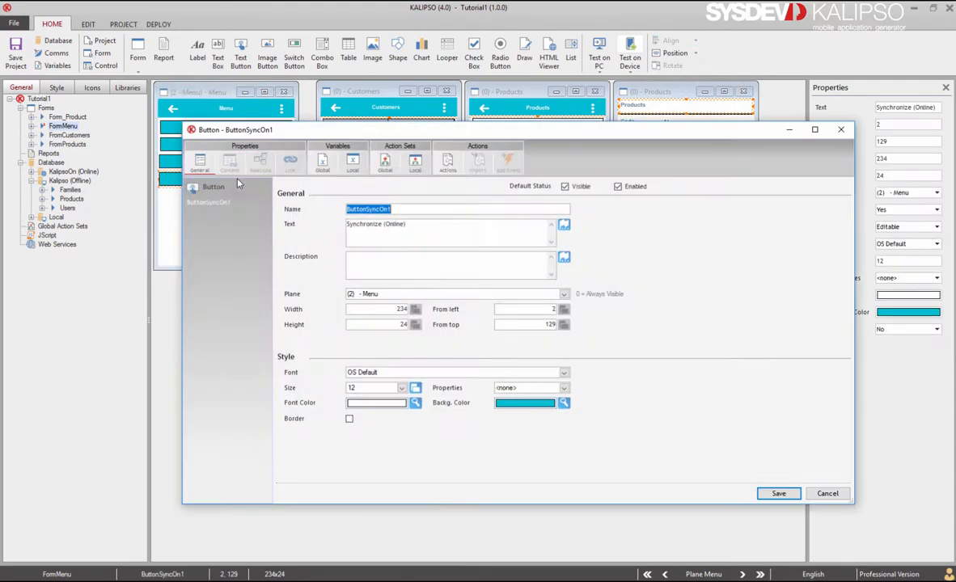
click(386, 224)
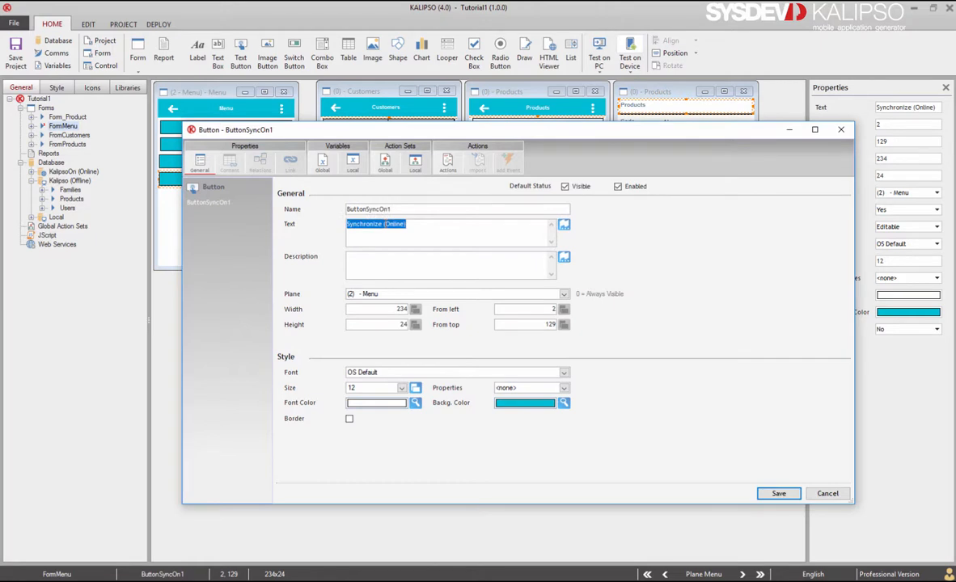
click(385, 224)
double_click(385, 224)
text(Kdriver)
Rename the button to ButtonSyncKdriver and open its Synchronize action's settings
click(400, 210)
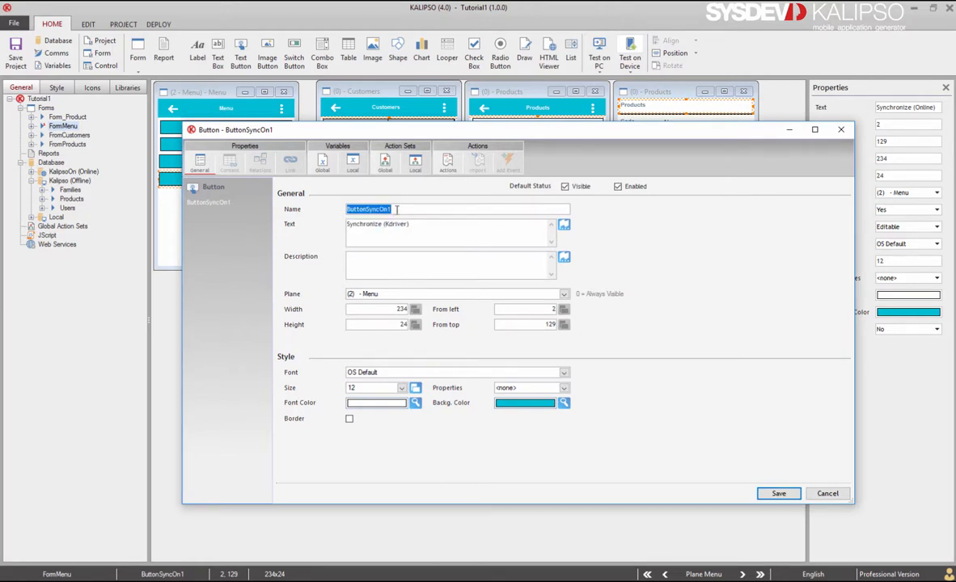
drag(397, 209, 381, 210)
text(Kdriver)
click(448, 162)
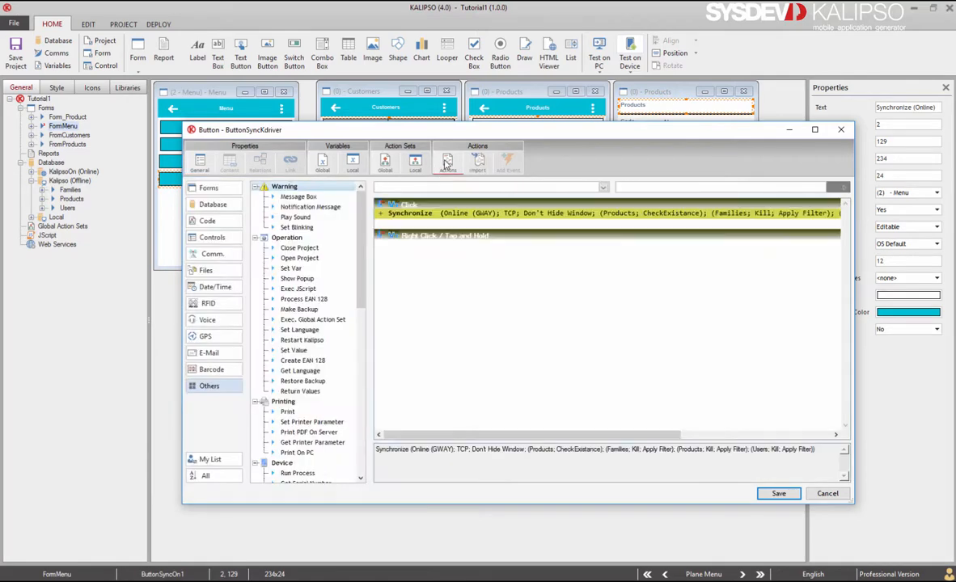
double_click(453, 214)
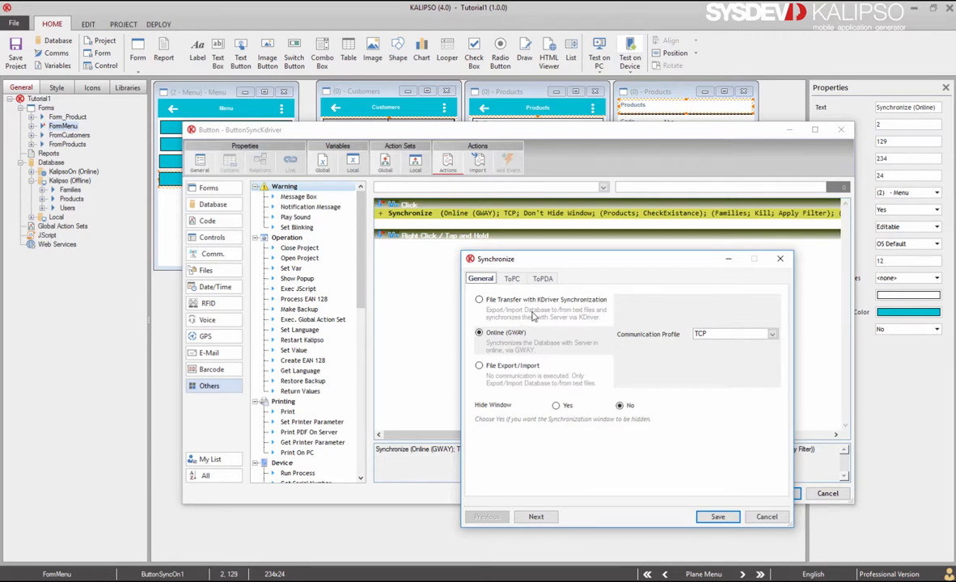
Switch the Synchronize action to File Transfer with KDriver Synchronization
click(532, 315)
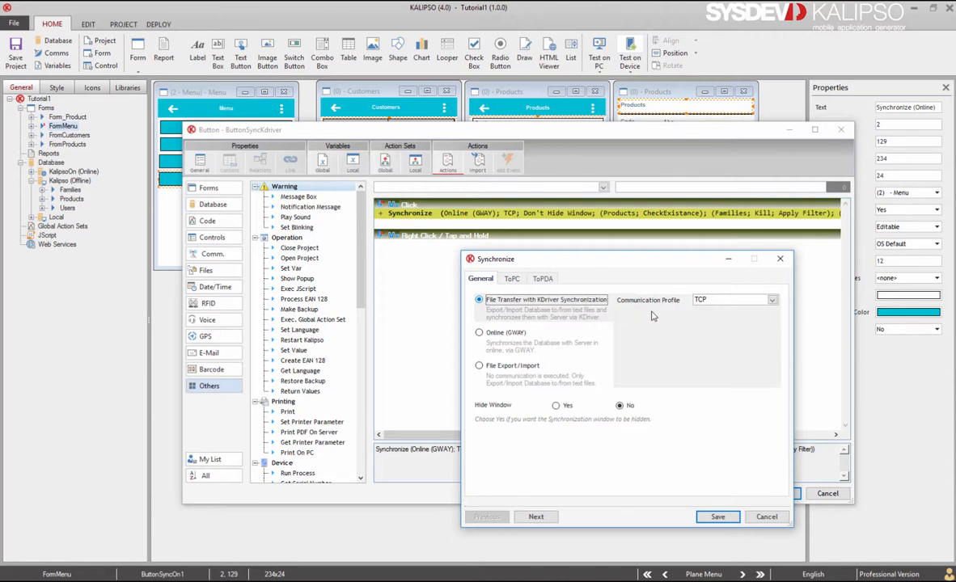
Keep TCP as profile, confirm KDriver file transfer synchronization, and save the action and button
click(736, 305)
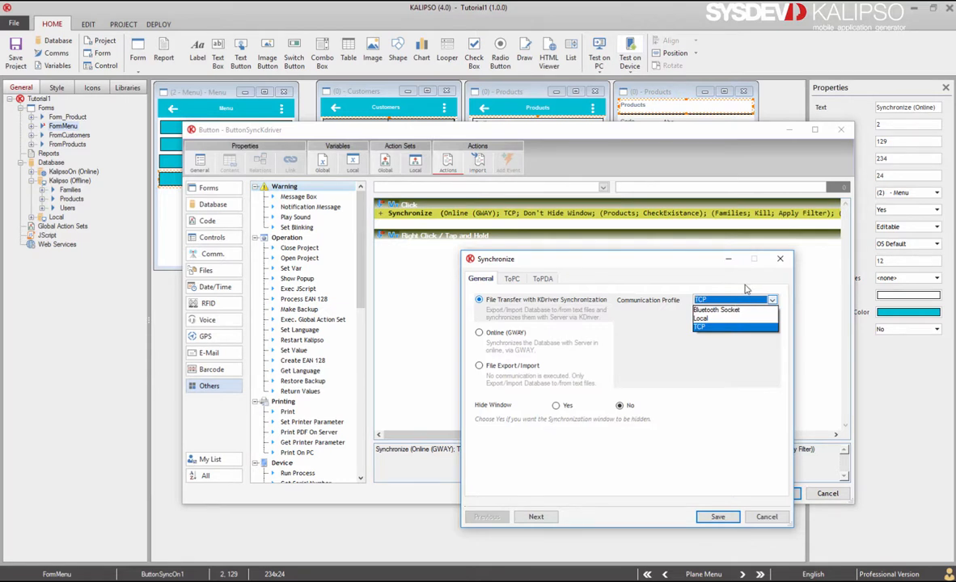
click(741, 327)
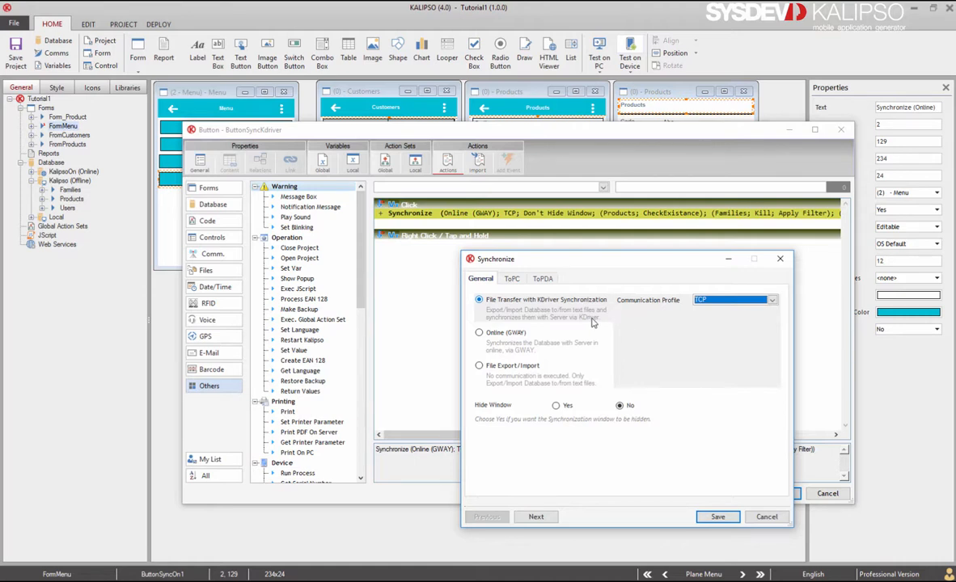
click(560, 318)
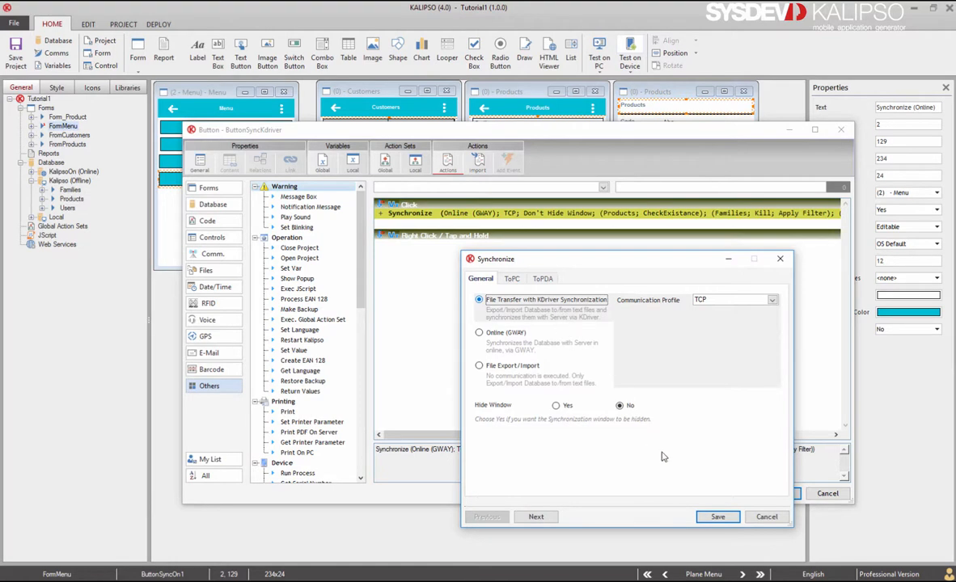
click(715, 517)
click(776, 494)
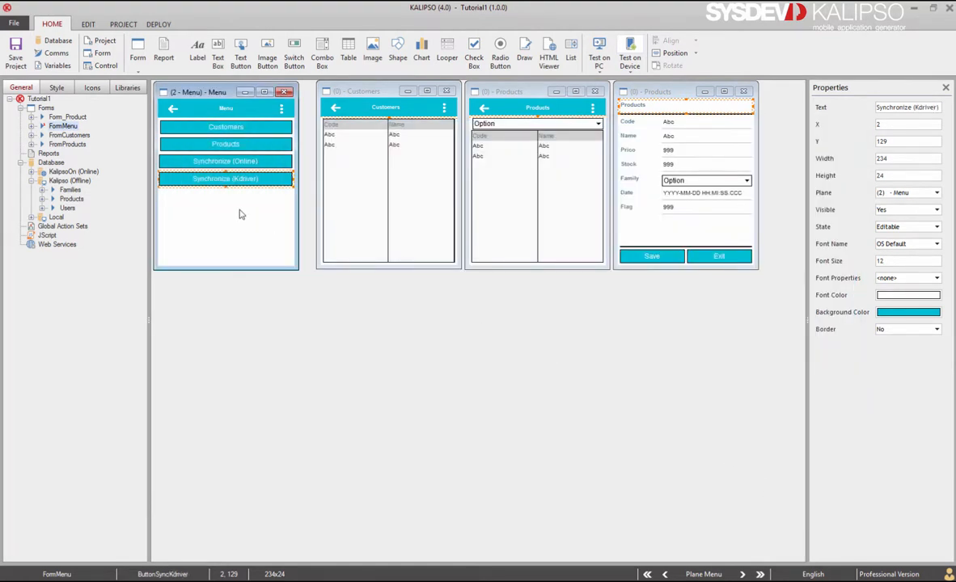
Launch MIS Communicator from DEPLOY and stop its running engine
click(156, 24)
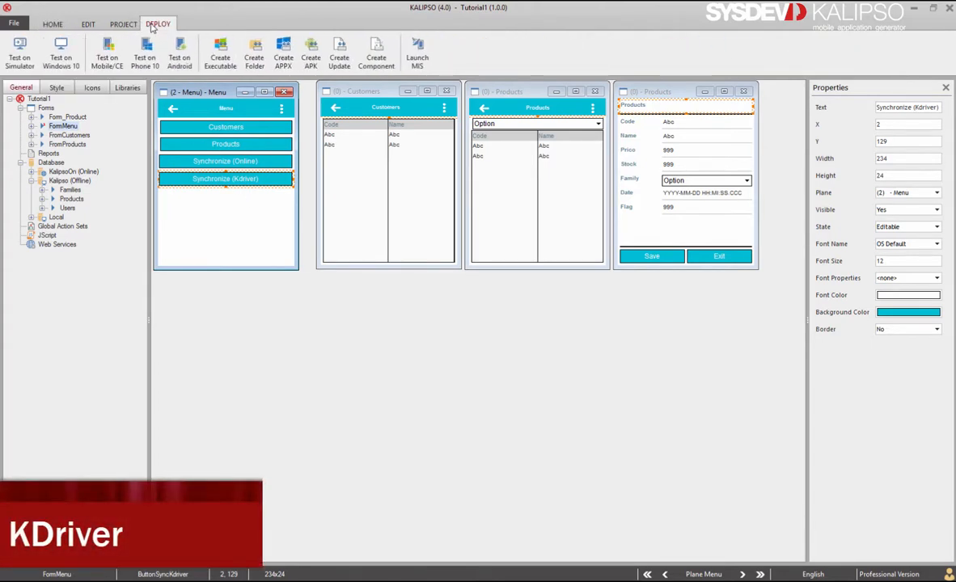
click(421, 55)
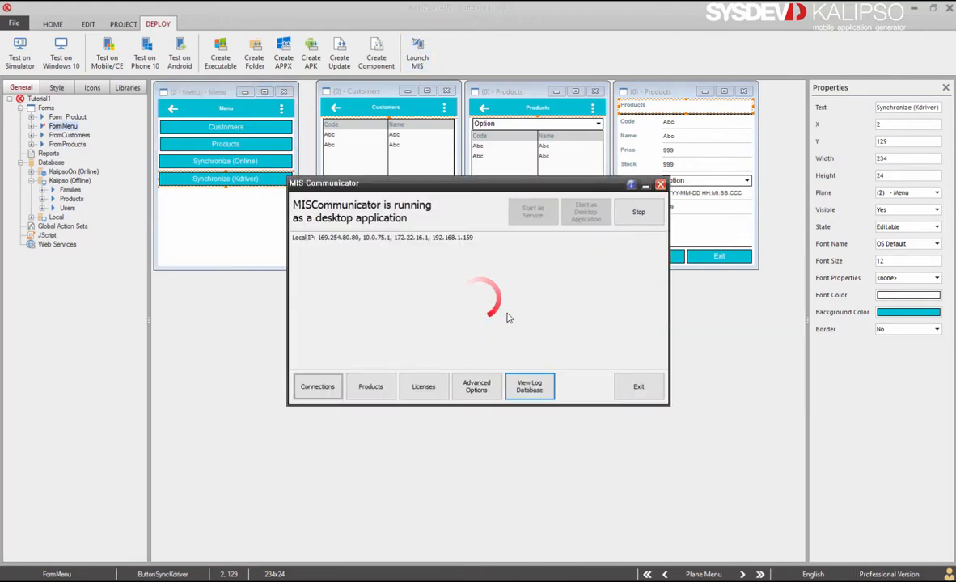
click(639, 212)
click(466, 321)
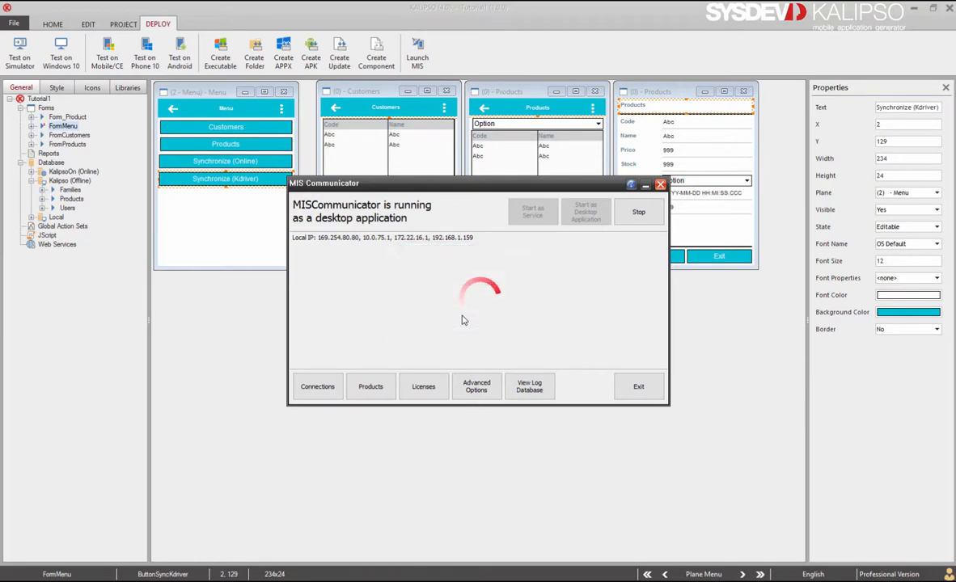
Open the KC40 product's properties from the Products list
click(371, 386)
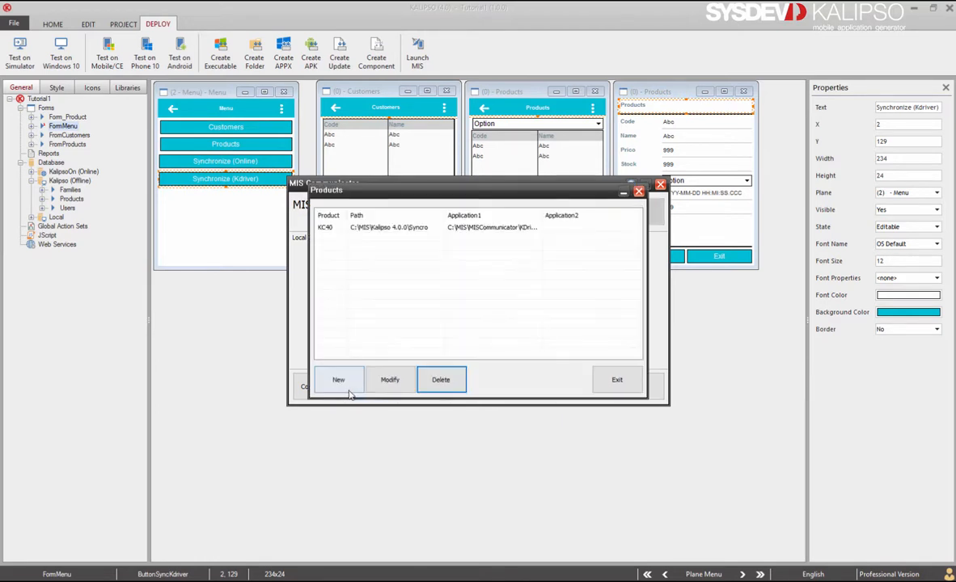
click(403, 229)
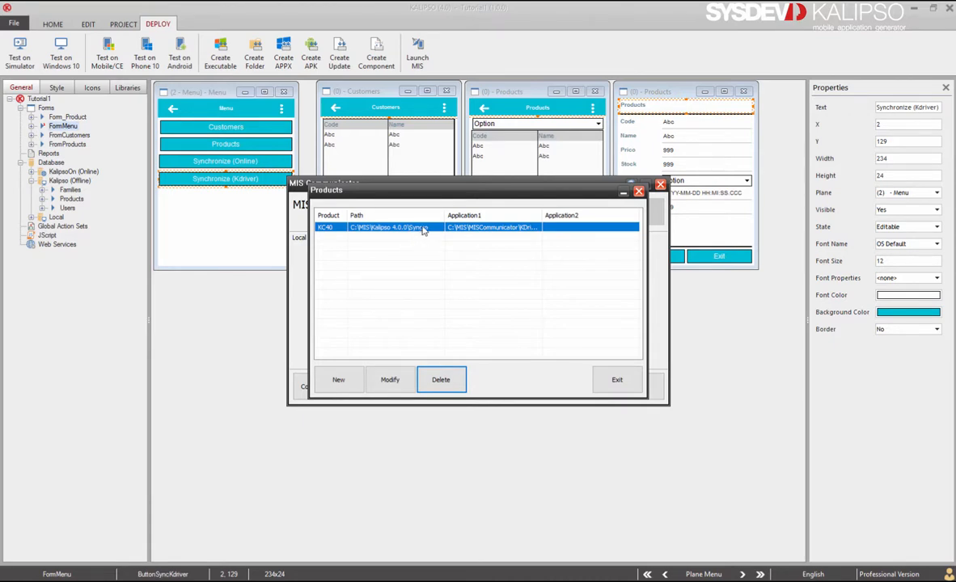
double_click(388, 227)
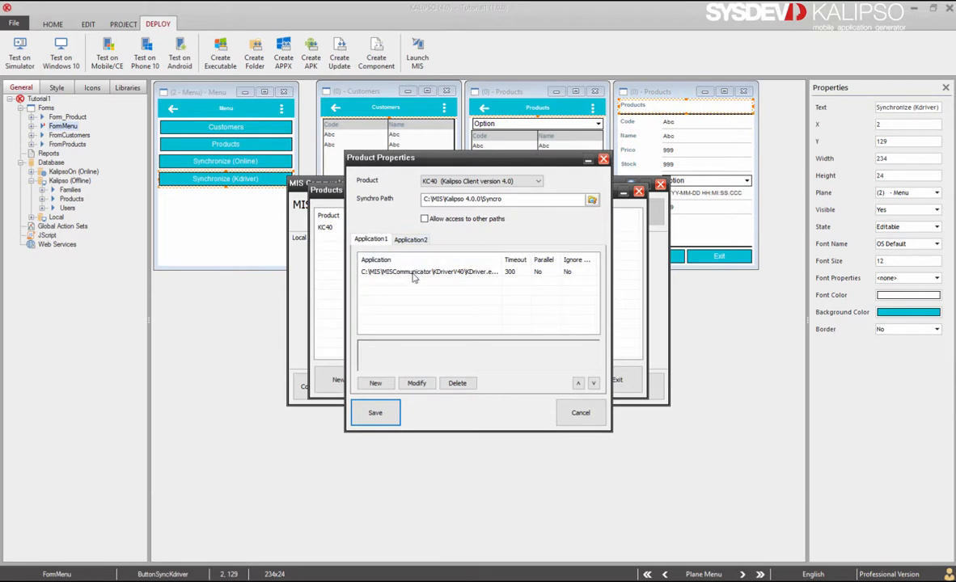
Inspect KC40's Synchro Path and the KDriver application's ToPC_ToPDA parameters
click(516, 201)
click(389, 273)
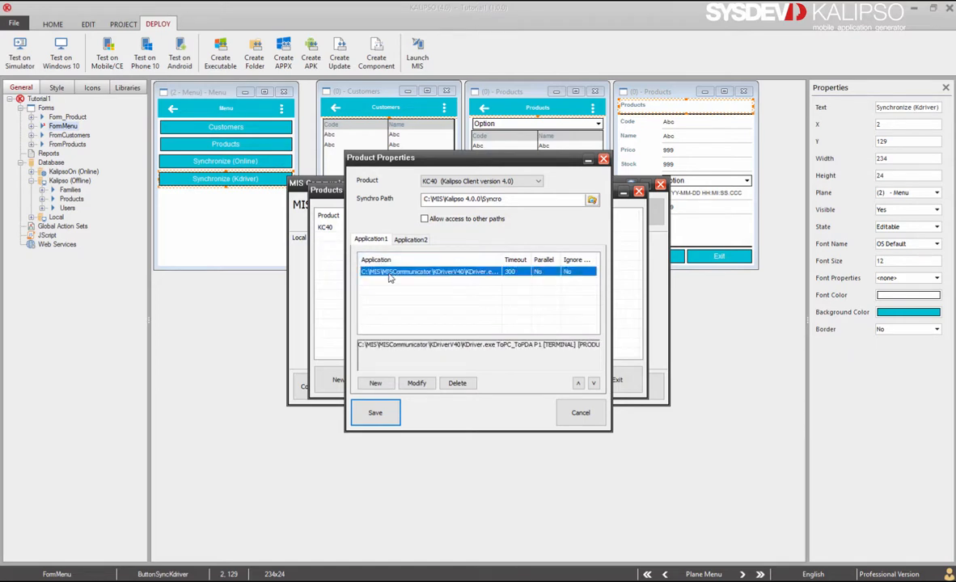
double_click(389, 273)
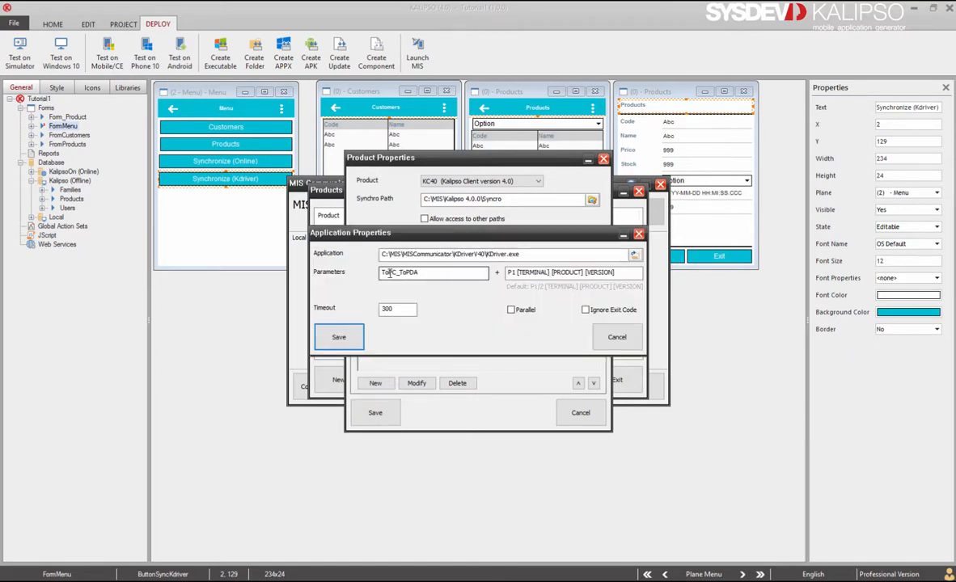
click(439, 275)
drag(395, 274, 384, 272)
click(395, 273)
Cancel the application and product properties and close the Products list unchanged
click(616, 346)
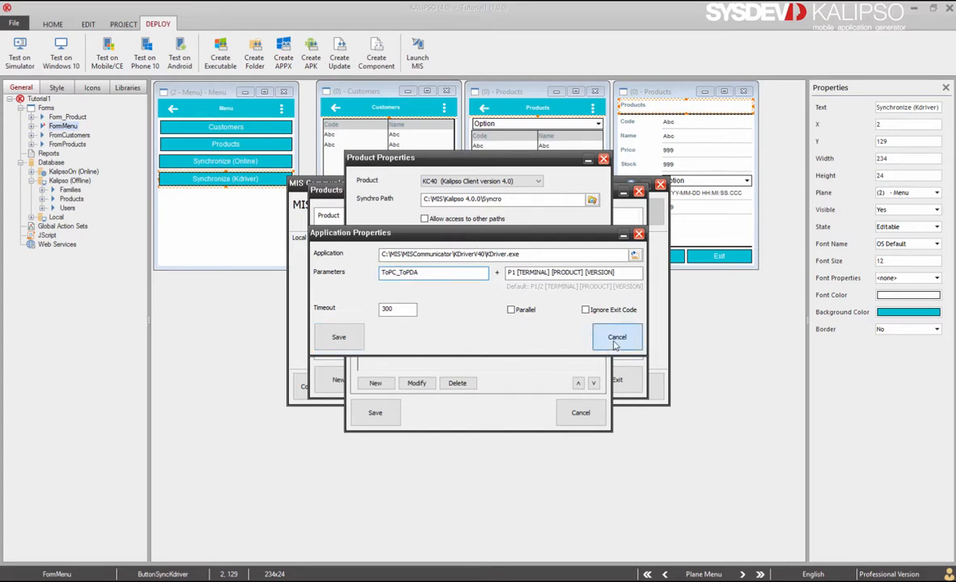
click(578, 411)
click(608, 381)
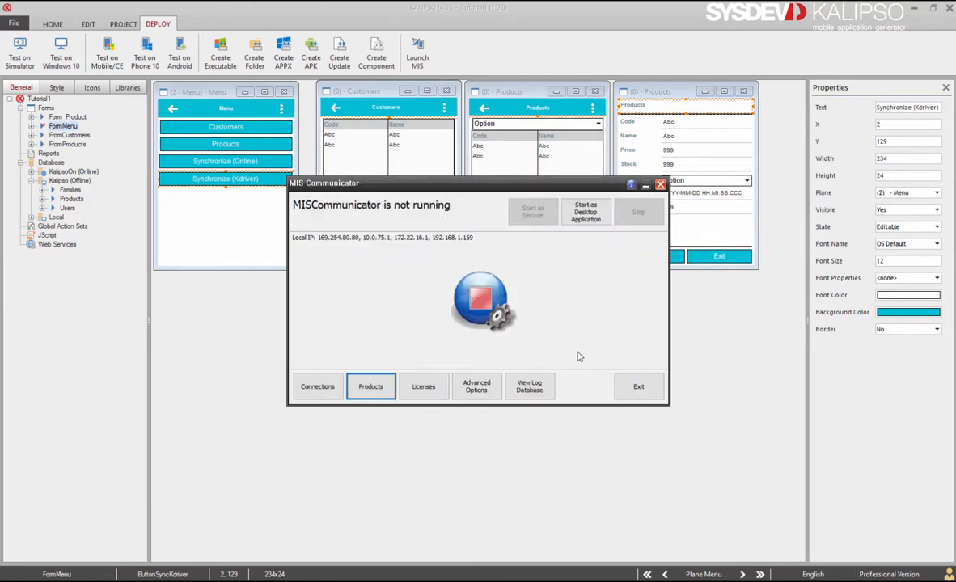
Close MIS Communicator, run the project in the simulator, and log in as user
click(634, 386)
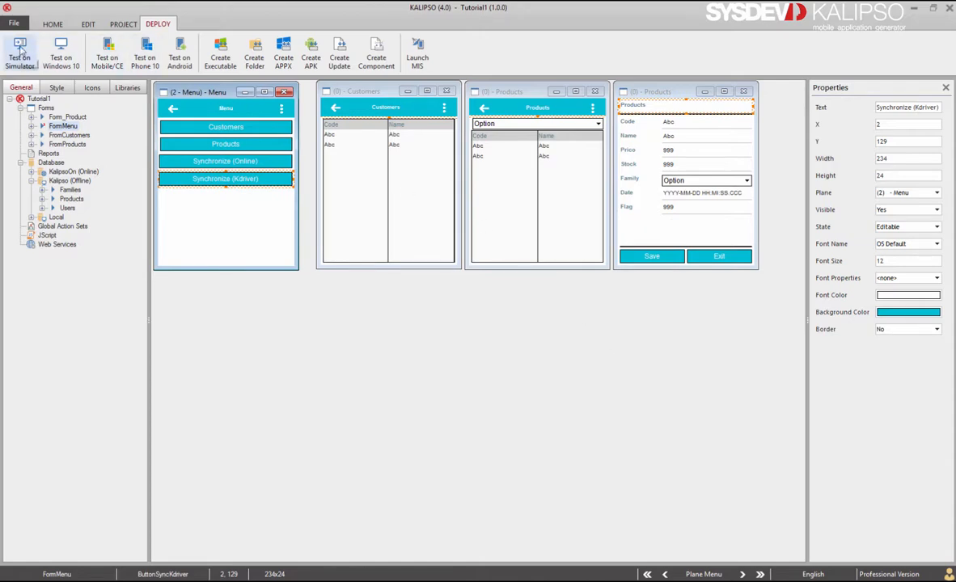
click(19, 52)
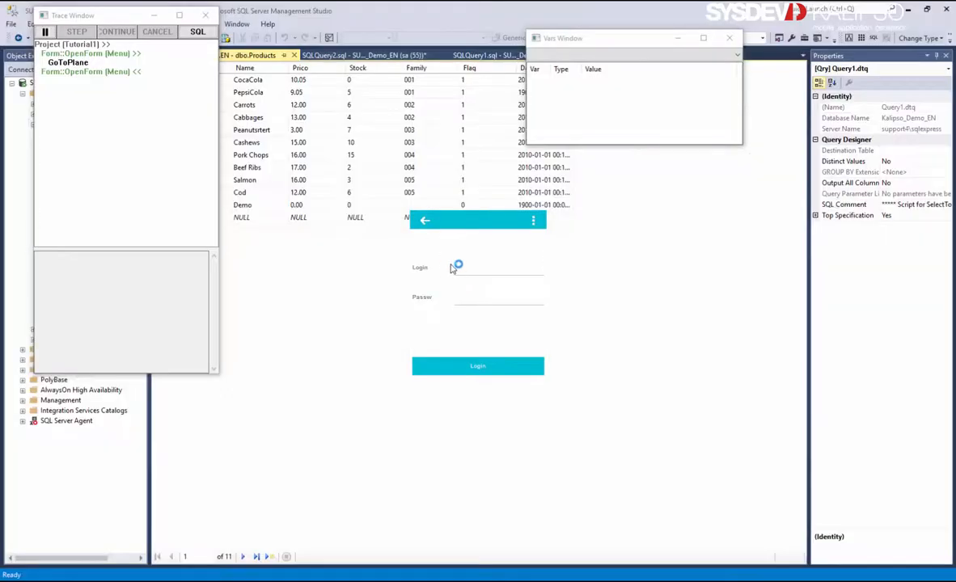
text(user)
key(Return)
text(1)
key(Return)
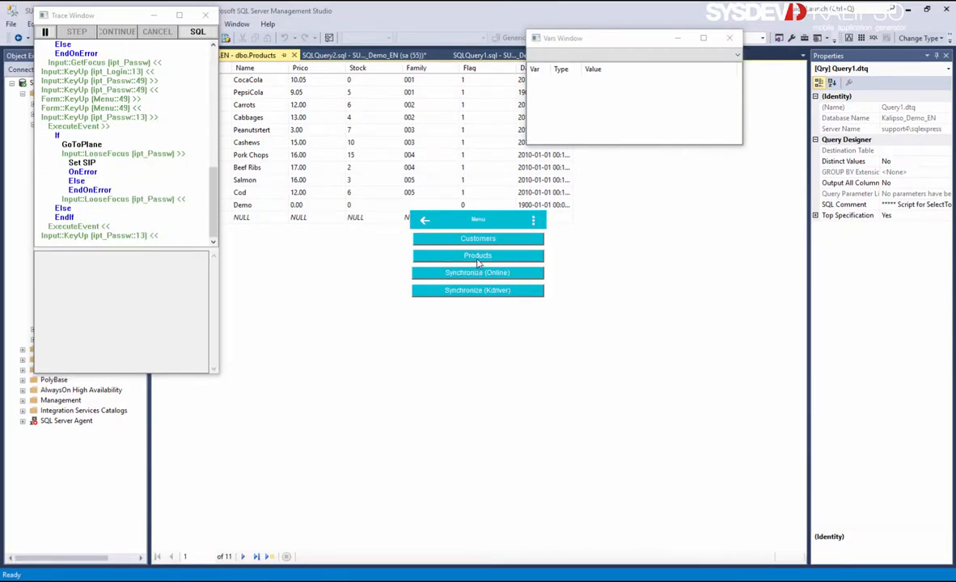
Rename product 005 to Peanuts, return to the Menu, and start Synchronize (Kdriver)
click(441, 252)
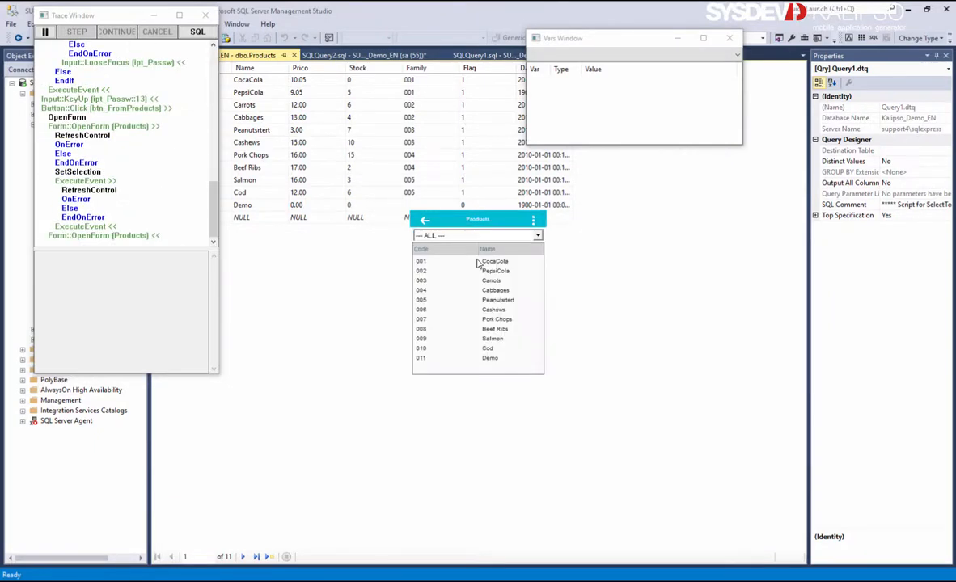
click(511, 302)
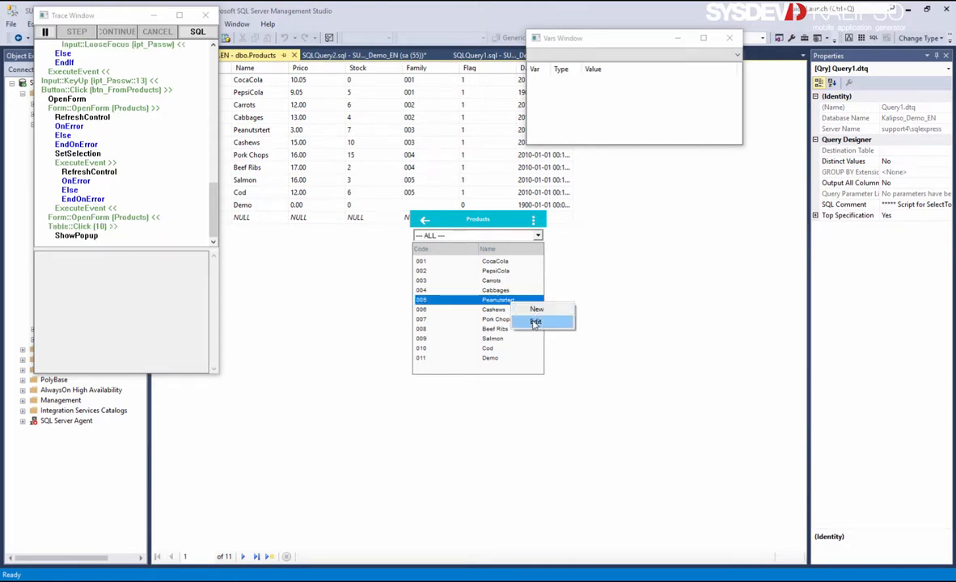
click(536, 321)
click(498, 247)
key(BackSpace)
key(BackSpace)
key(BackSpace)
key(BackSpace)
key(BackSpace)
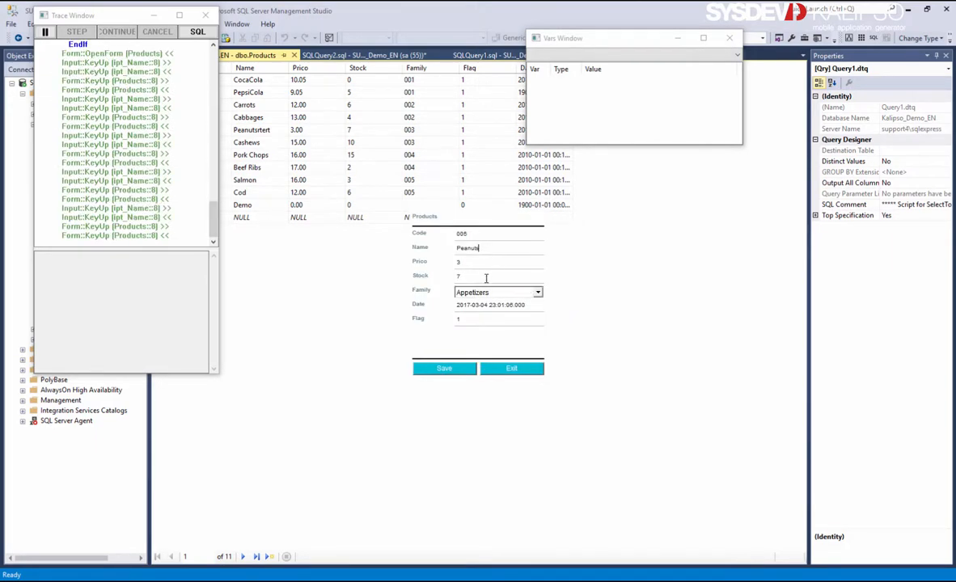
click(444, 368)
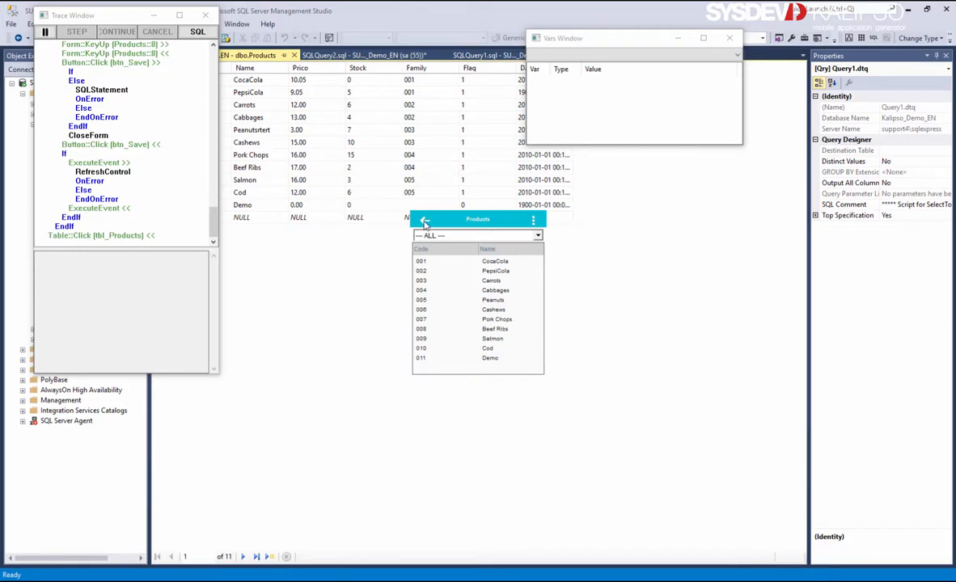
click(424, 219)
click(470, 292)
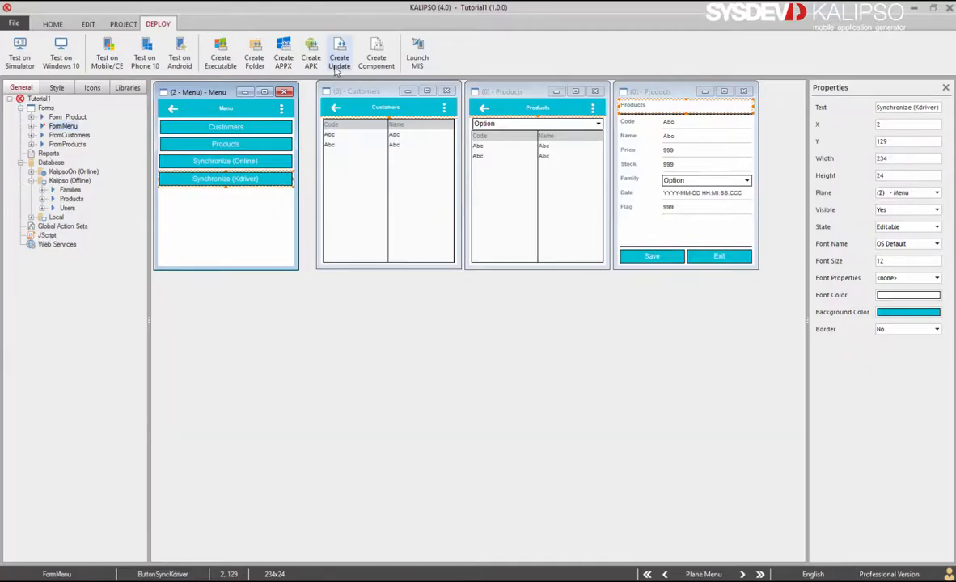
Relaunch MIS Communicator, stop its engine, and open KC40's product properties
click(419, 53)
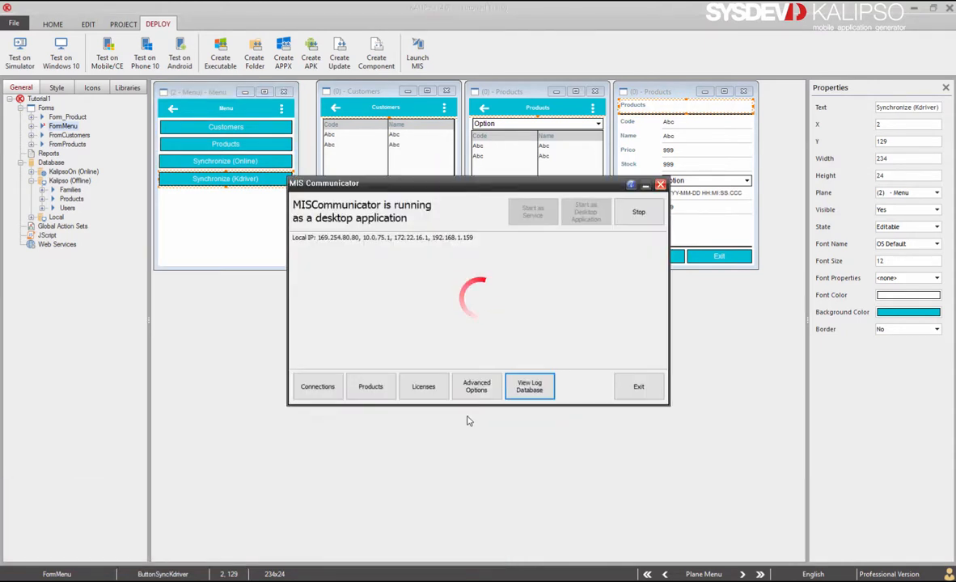
click(619, 215)
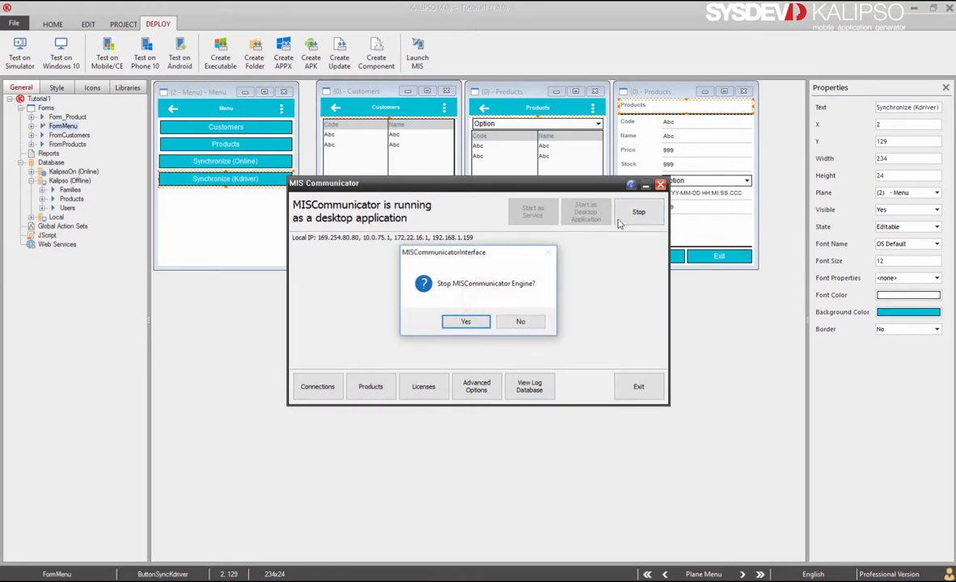
click(468, 318)
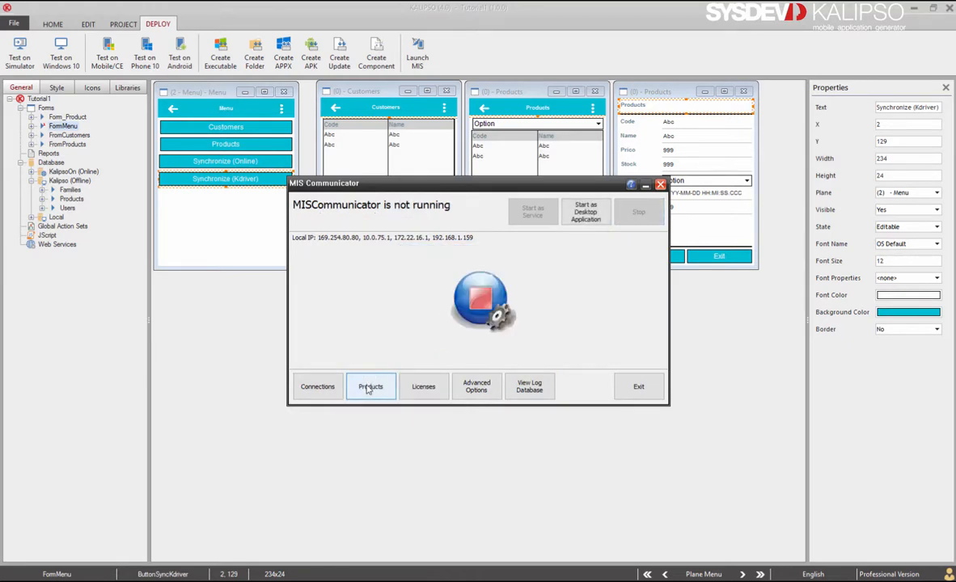
click(370, 387)
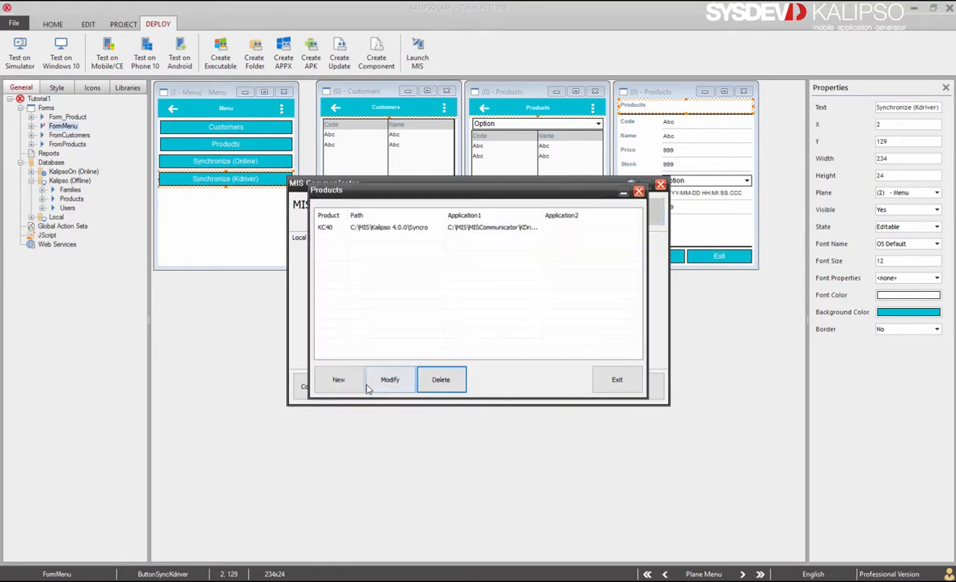
double_click(475, 229)
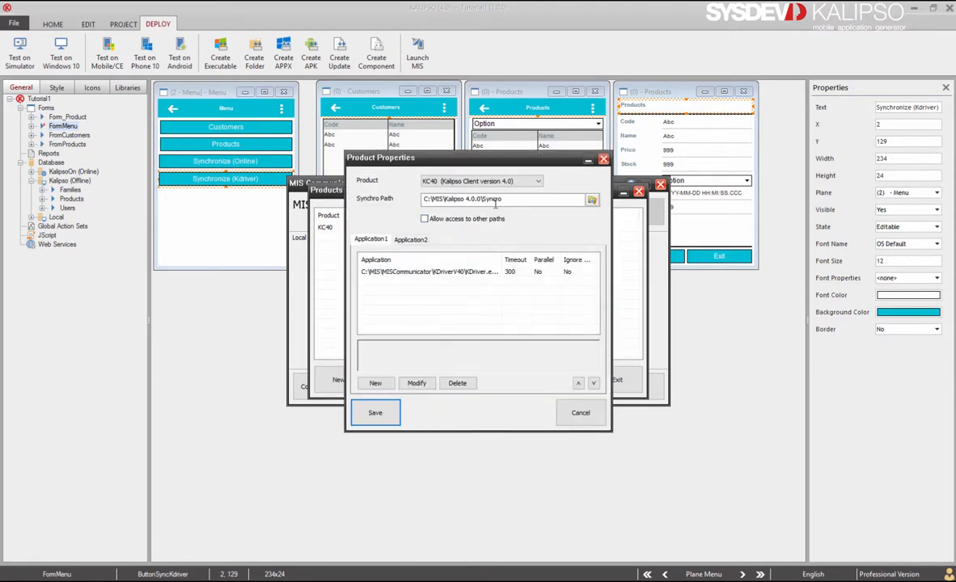
Copy KC40's Synchro Path and open the Syncro folder via the Run prompt
triple_click(496, 200)
key(ctrl+c)
key(super+r)
key(ctrl+v)
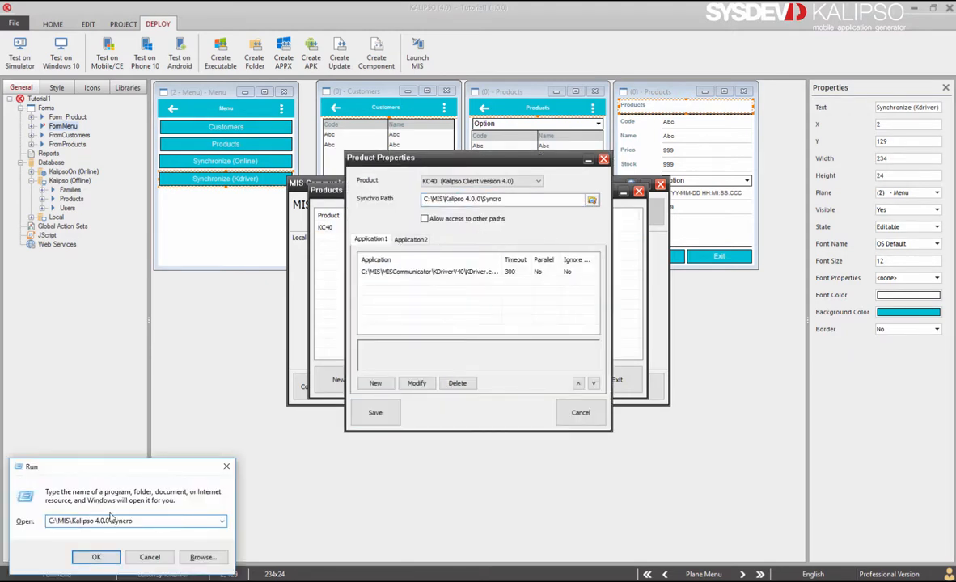
key(Return)
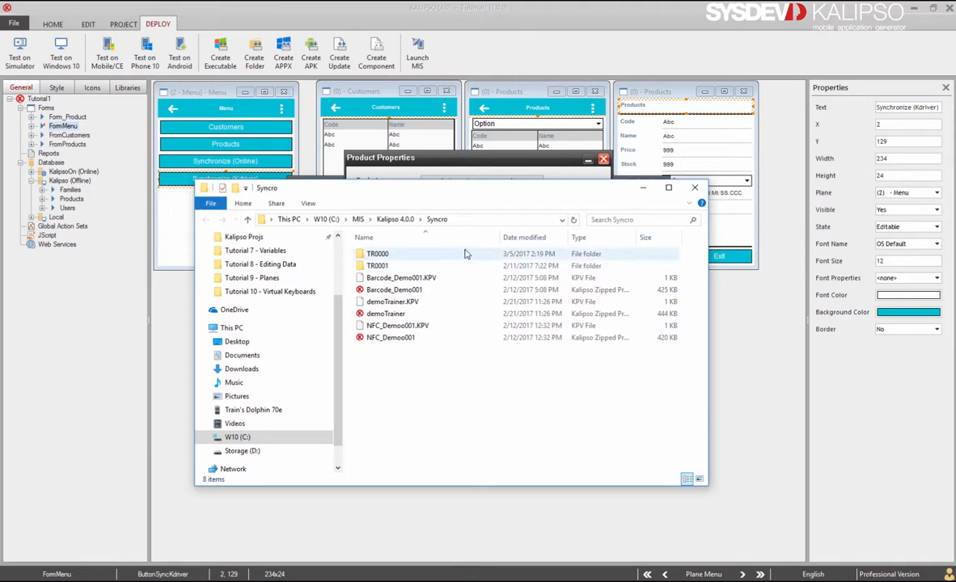
Delete the six demo files in Syncro, keeping the TR0000 and TR0001 folders
click(422, 254)
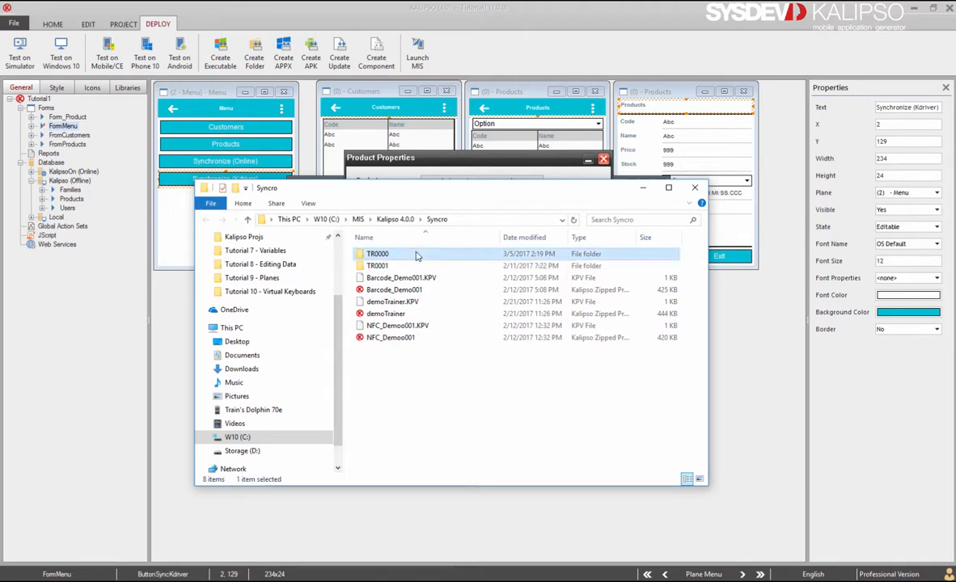
shift+click(399, 260)
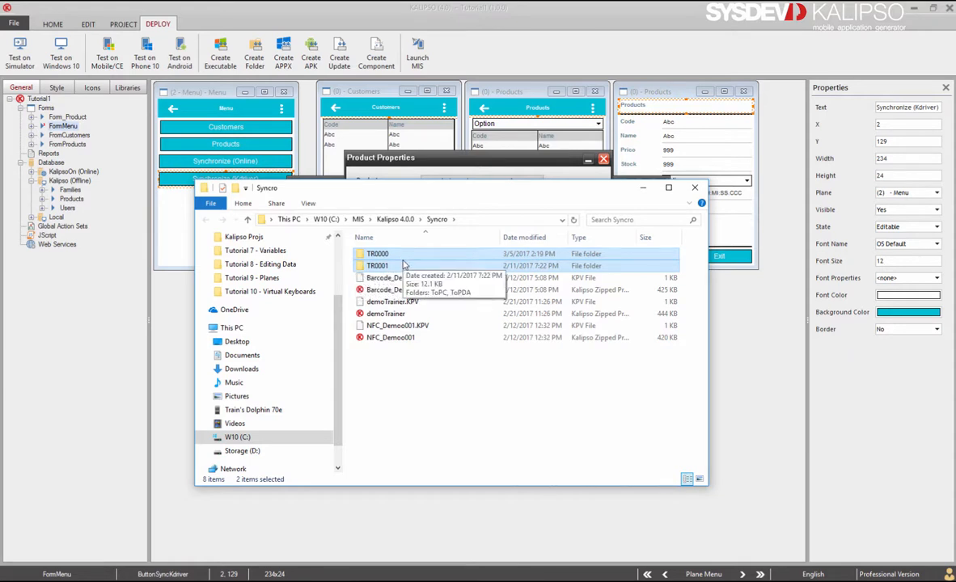
click(400, 265)
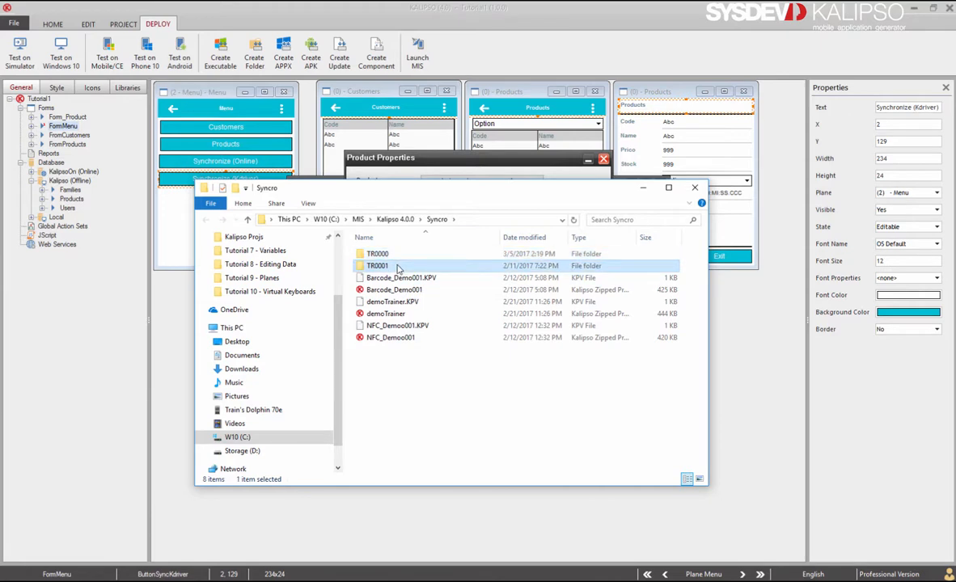
drag(400, 384, 378, 280)
key(Delete)
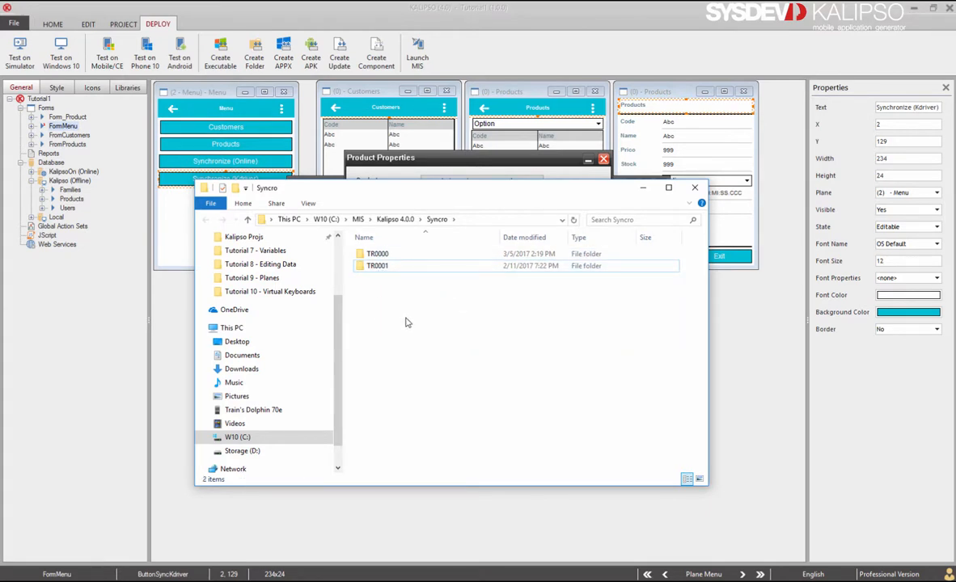
Browse TR0001's ToPC and ToPDA folders
double_click(378, 266)
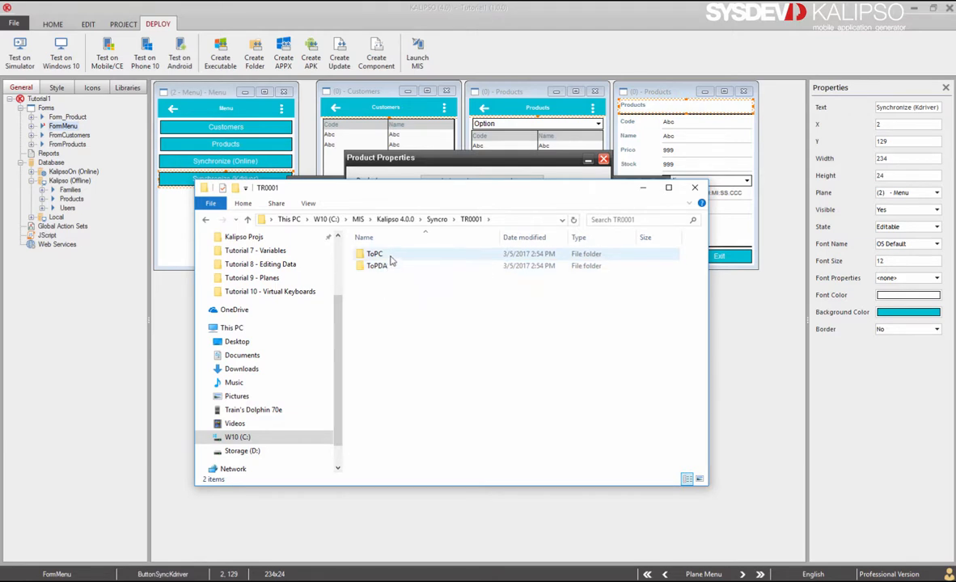
double_click(391, 257)
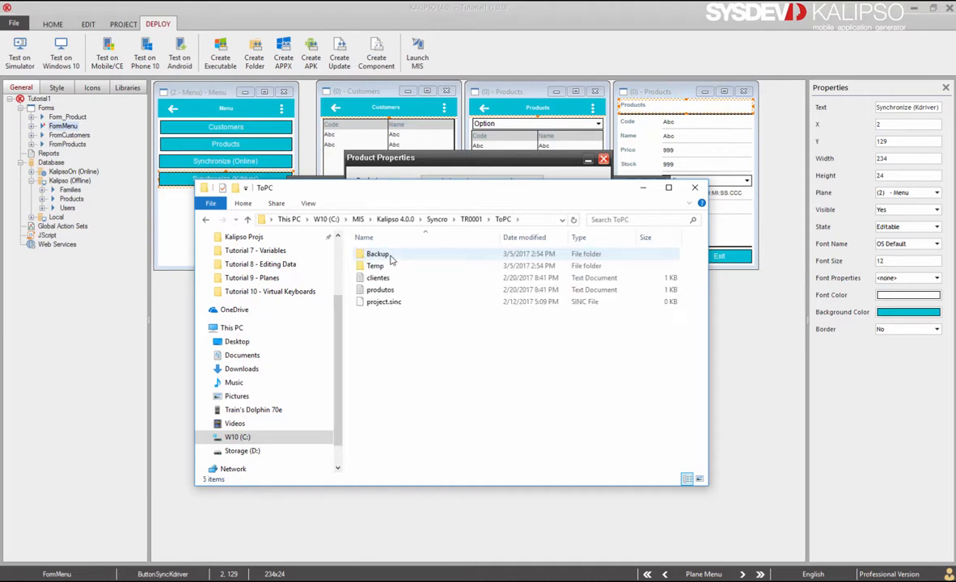
key(BackSpace)
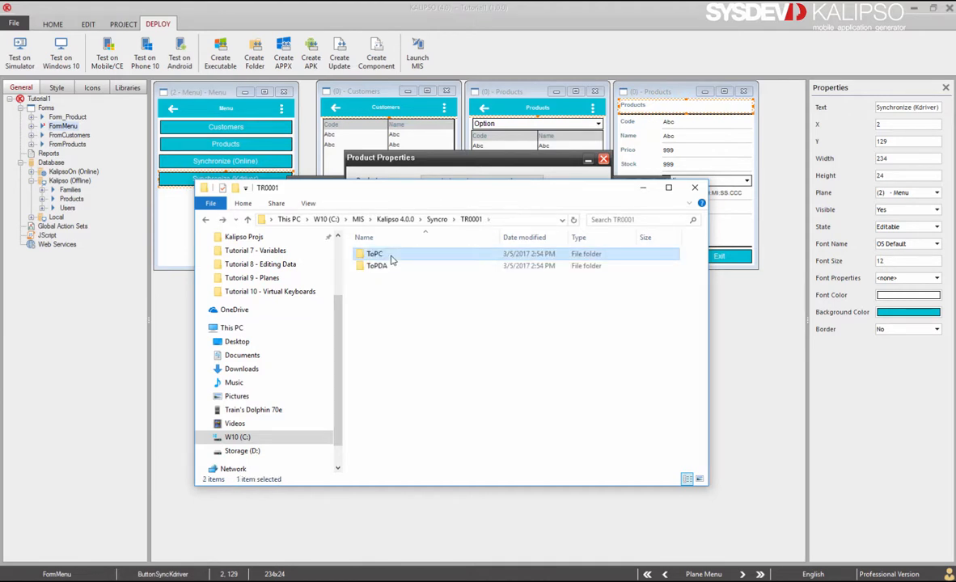
click(388, 270)
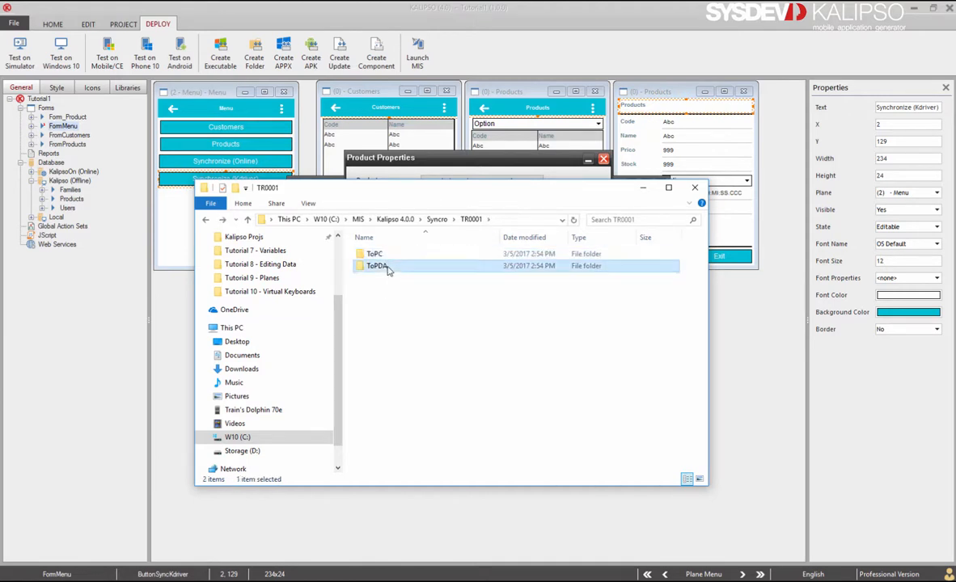
double_click(387, 270)
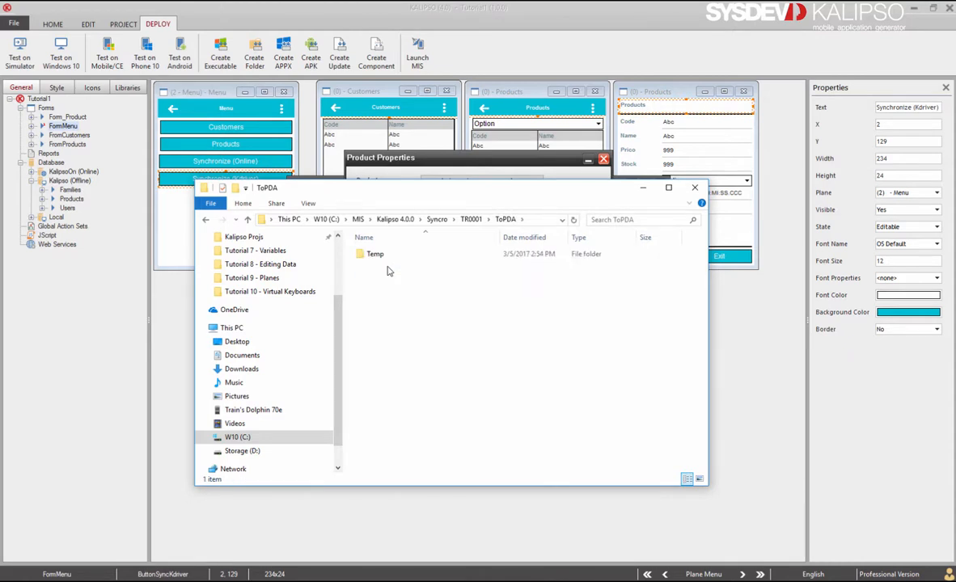
key(BackSpace)
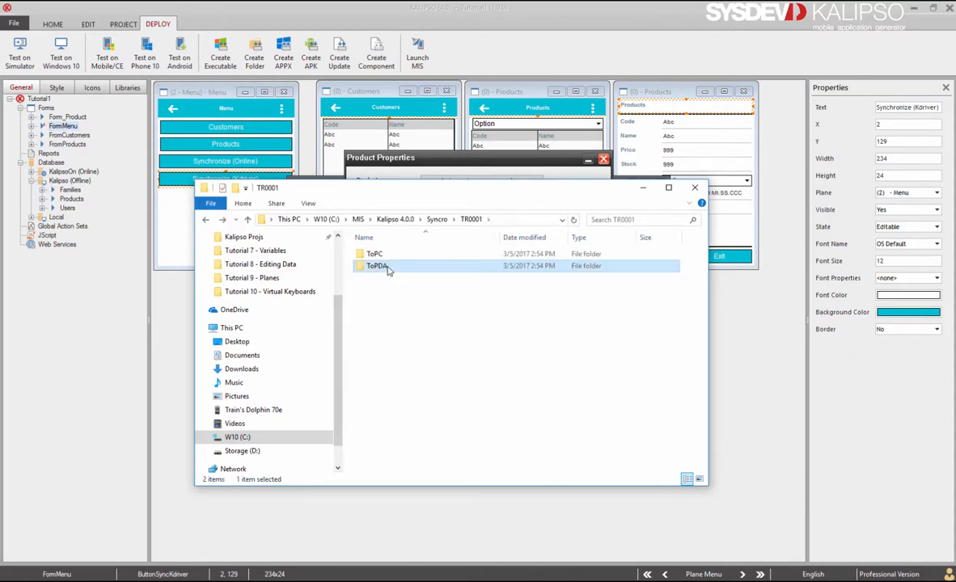
click(393, 292)
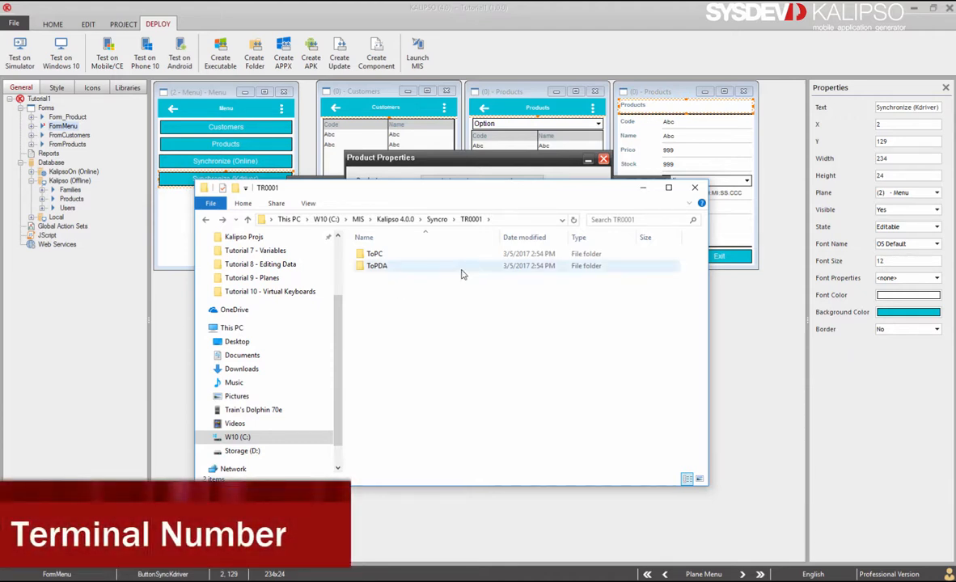
Minimize Explorer, cancel KC40's properties, close Products, and exit MIS Communicator
click(640, 188)
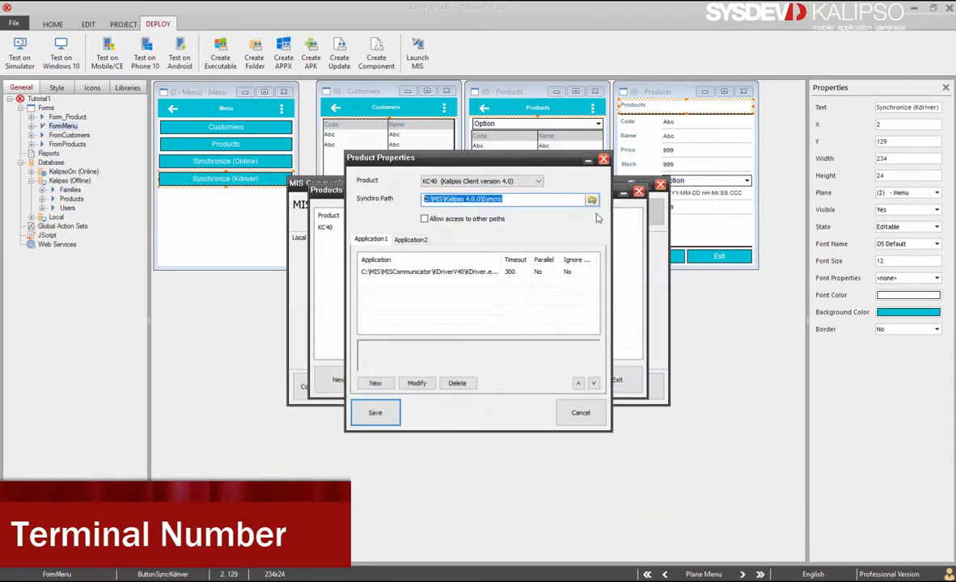
click(579, 412)
click(616, 381)
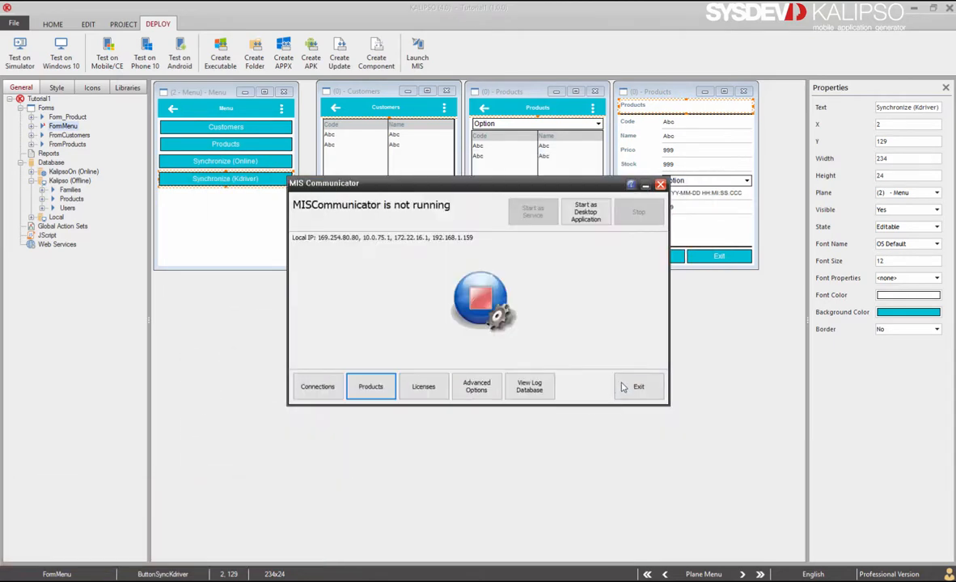
click(637, 387)
click(238, 234)
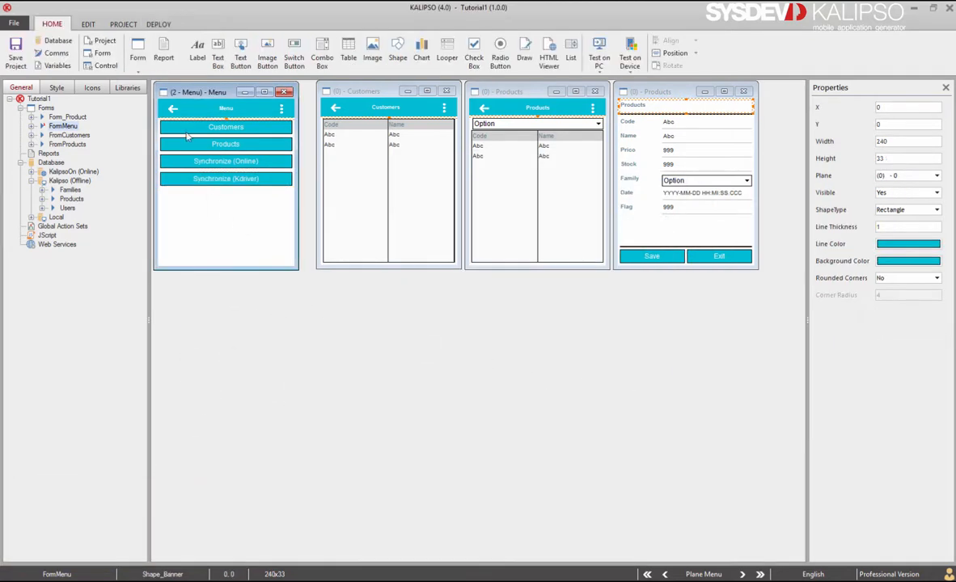
Create a new form FormConfig titled Config and place it below the Menu form
click(132, 50)
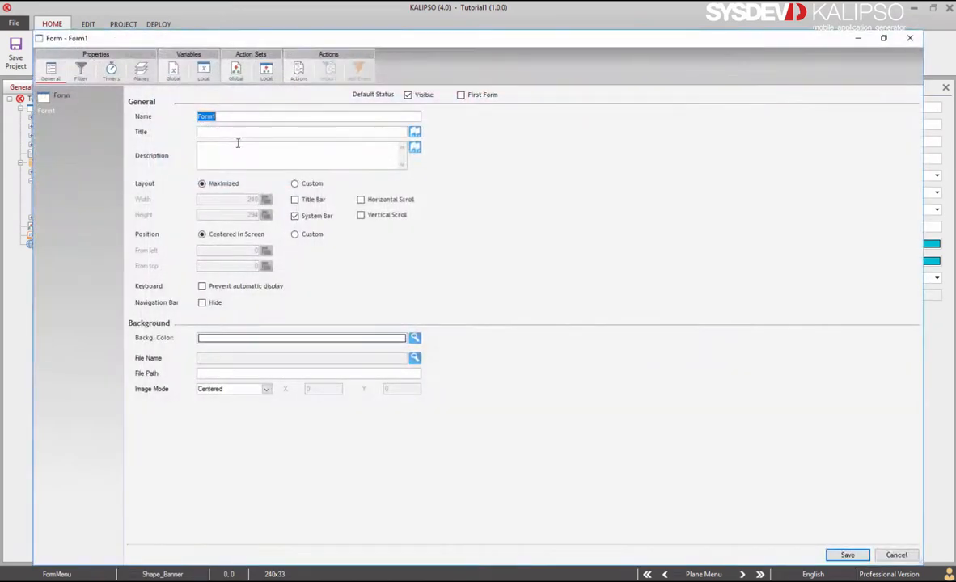
click(240, 116)
key(BackSpace)
text(Config)
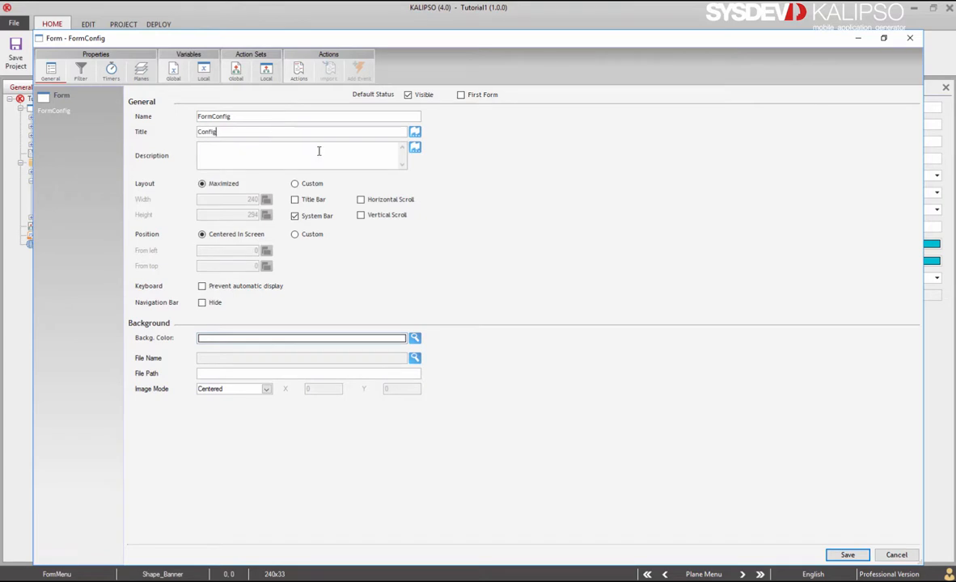
click(858, 554)
drag(214, 94, 200, 285)
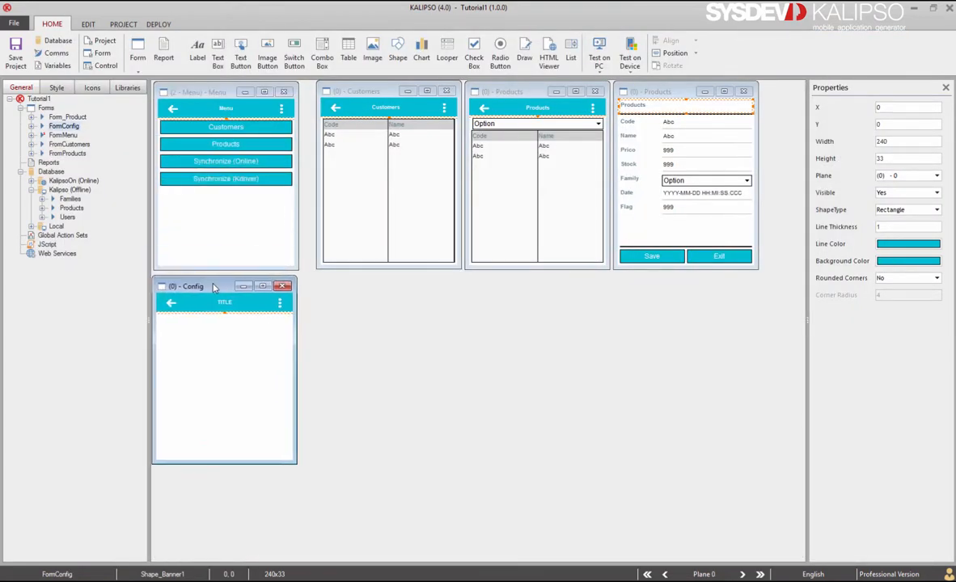
Add a Terminal ID input box named InterminalID to the Config form
click(219, 47)
click(170, 328)
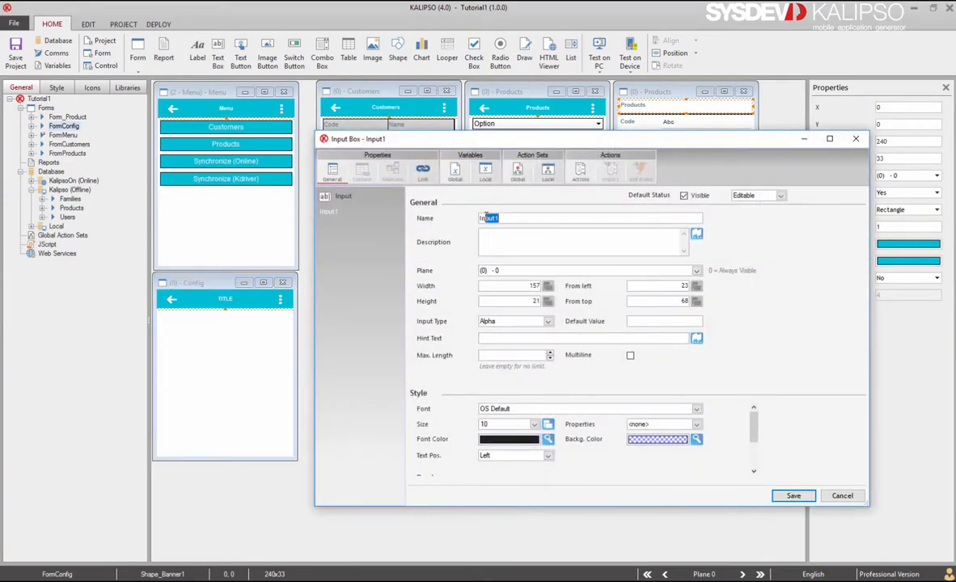
text(InterminalID)
click(510, 321)
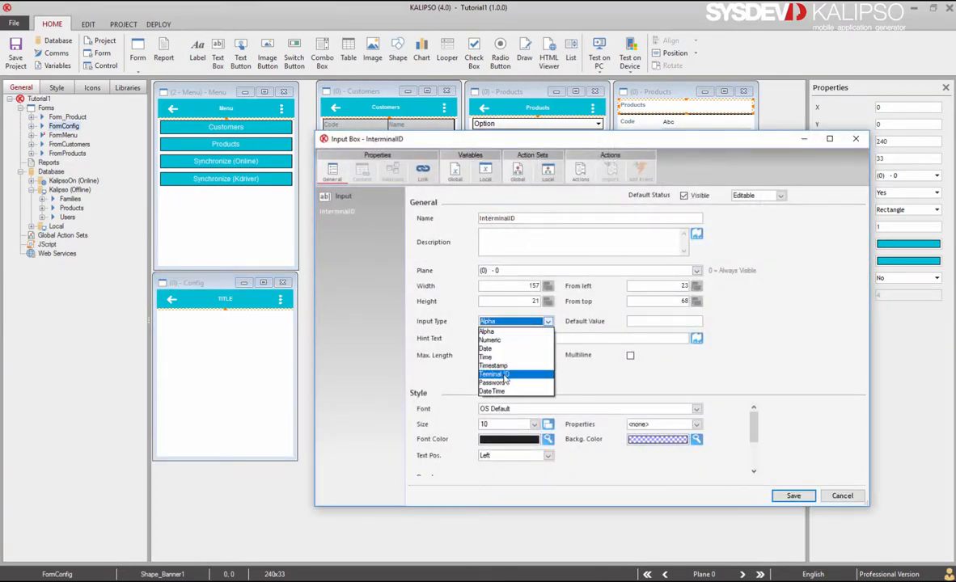
click(505, 375)
click(791, 495)
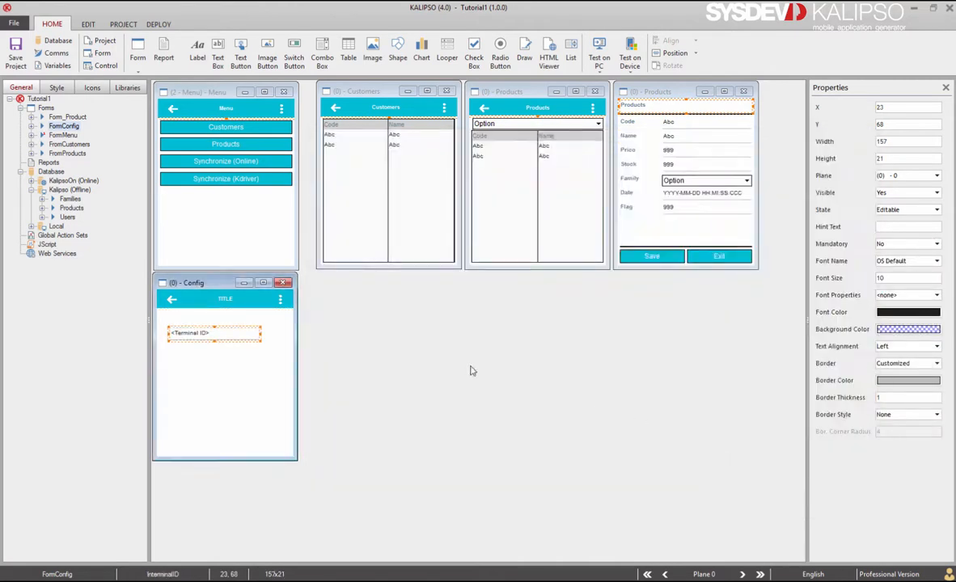
Give the Config form's back arrow a Close Form action on click
click(171, 301)
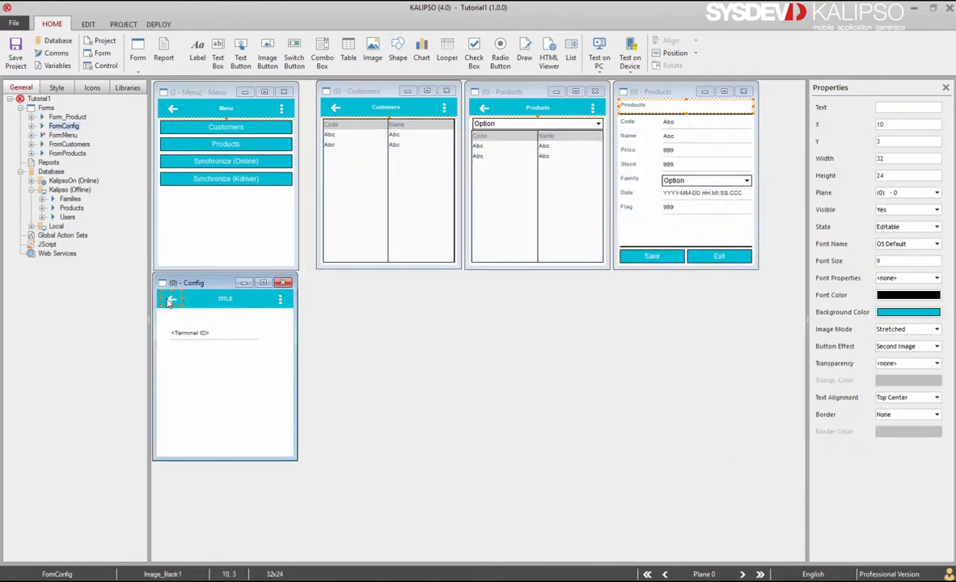
double_click(171, 301)
click(296, 71)
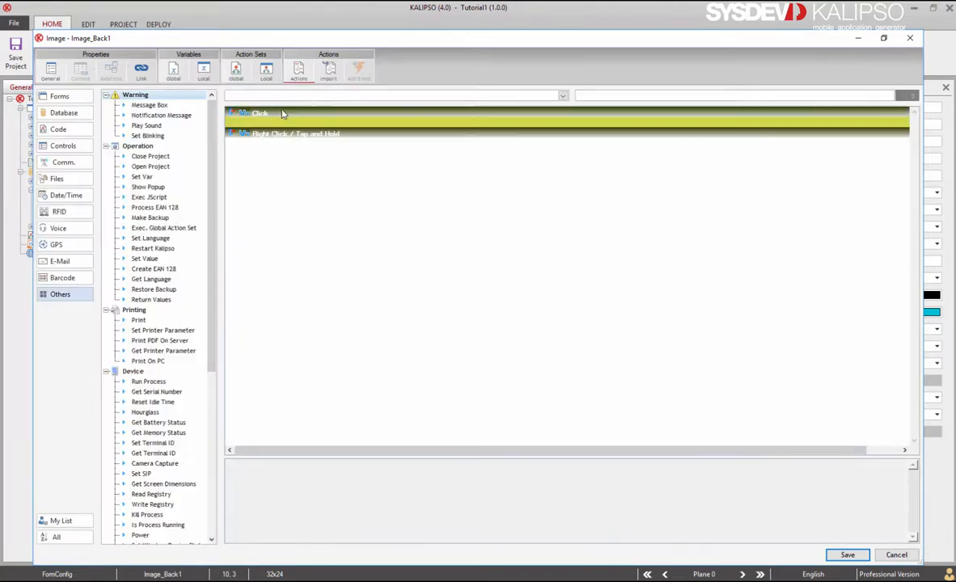
text(Close Form)
key(Return)
click(566, 258)
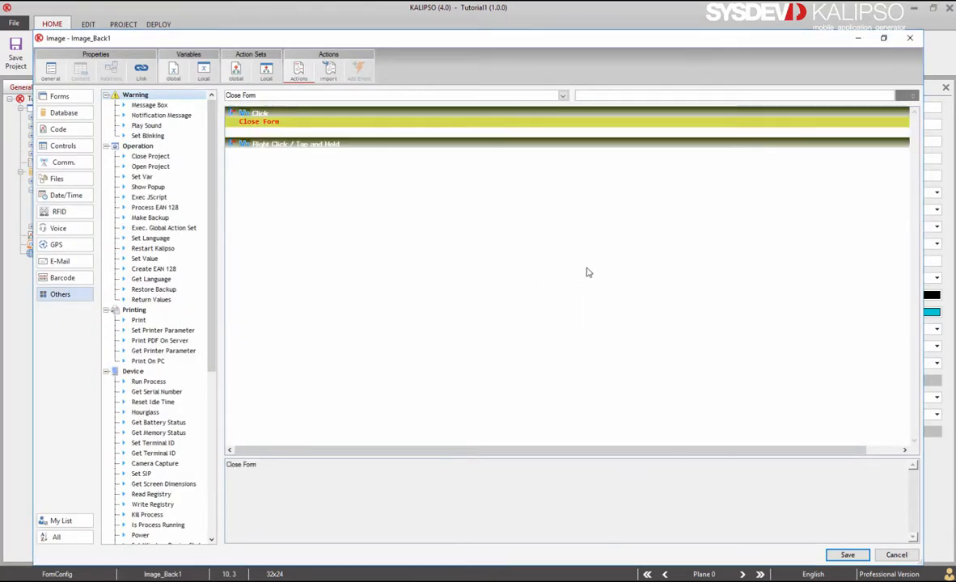
click(831, 556)
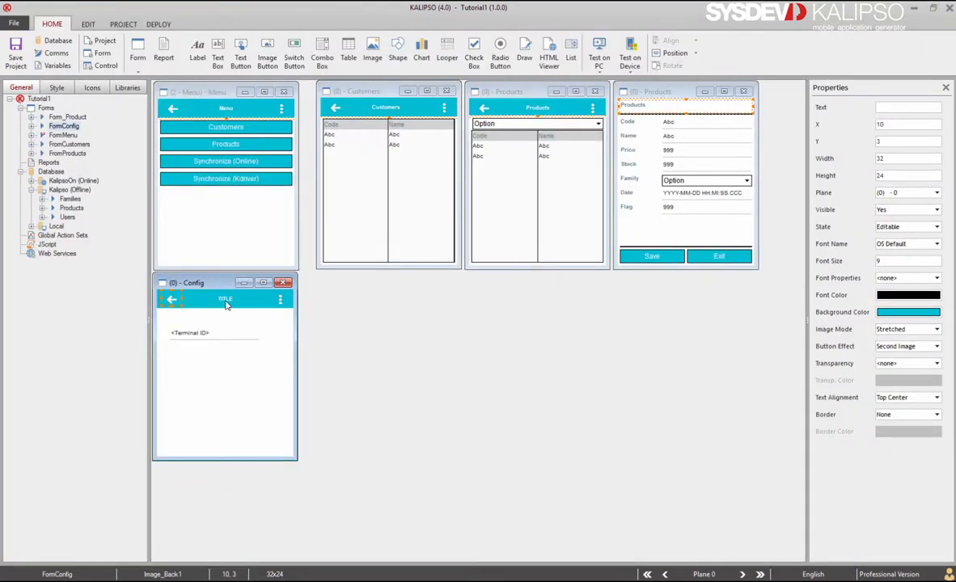
On the form's Close Form event, add Set Terminal ID with CTRL(InterminalID)
double_click(213, 372)
click(299, 70)
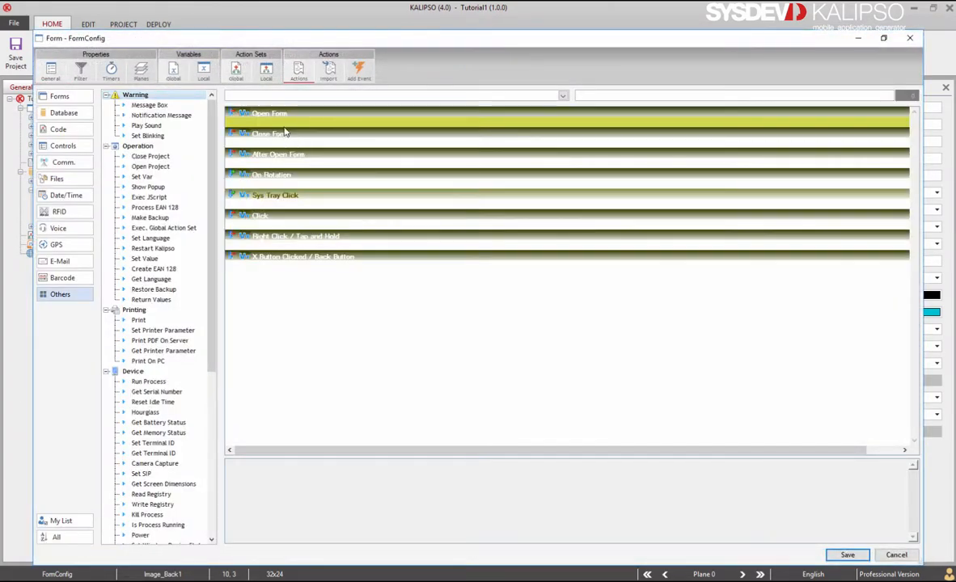
click(283, 133)
text(Set Terminal ID)
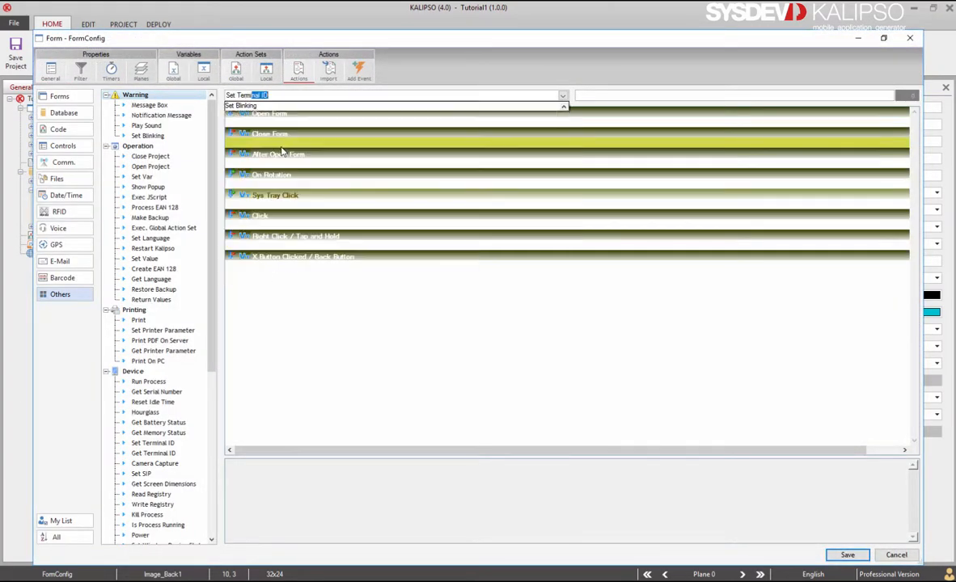
key(Return)
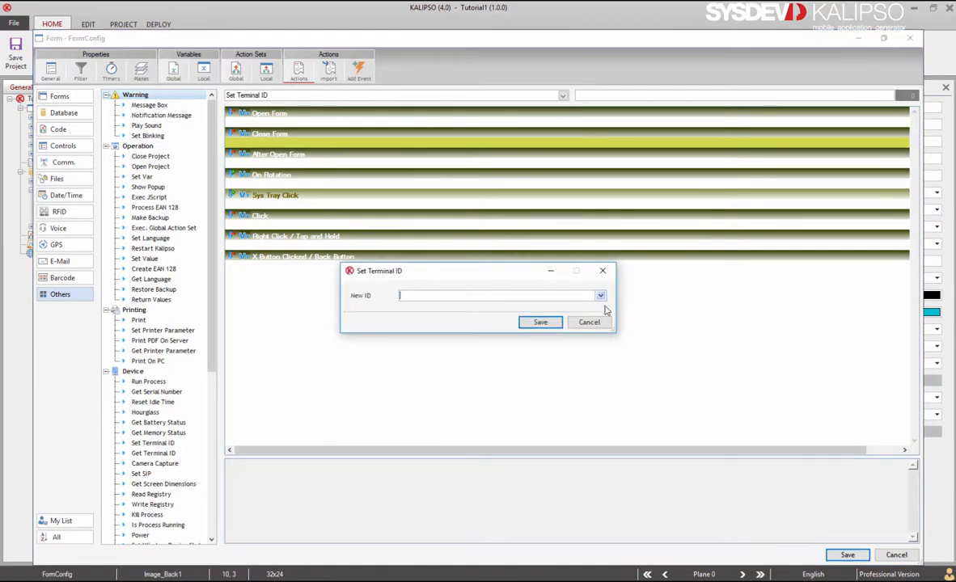
click(600, 295)
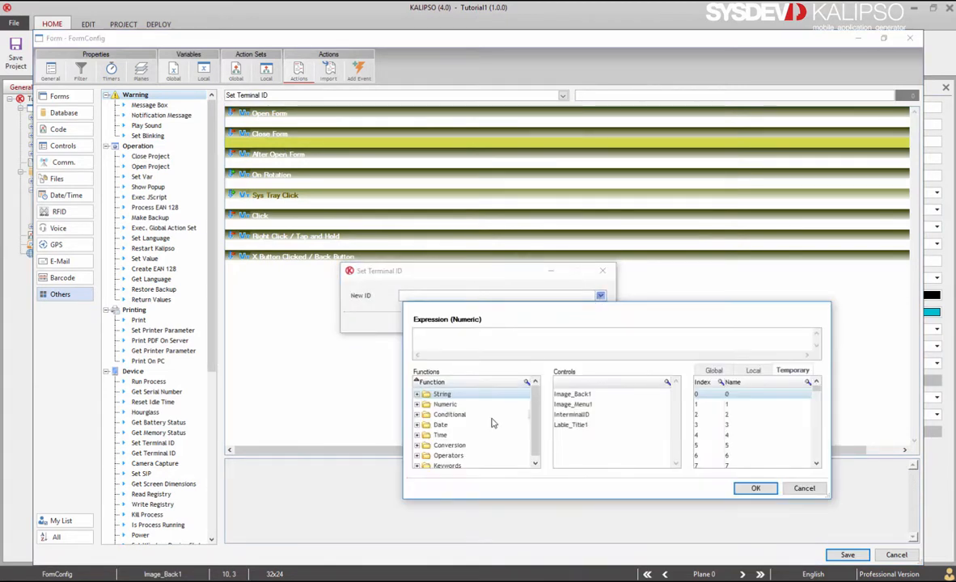
double_click(571, 414)
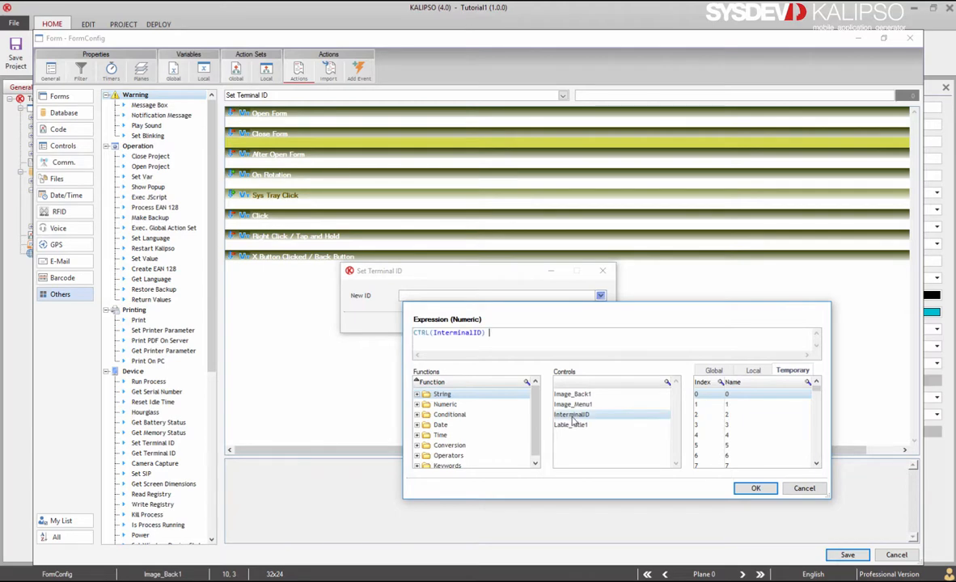
click(755, 488)
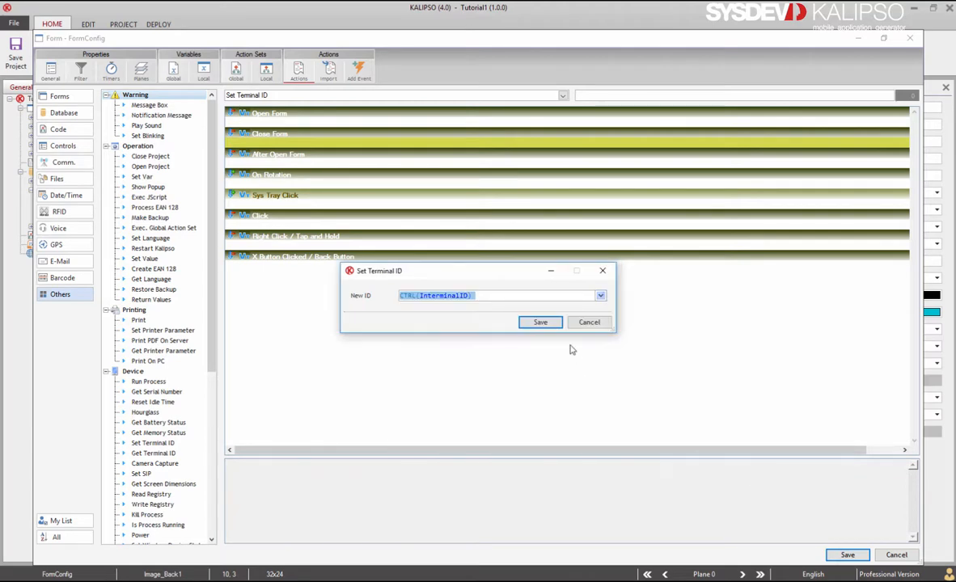
click(532, 322)
click(833, 555)
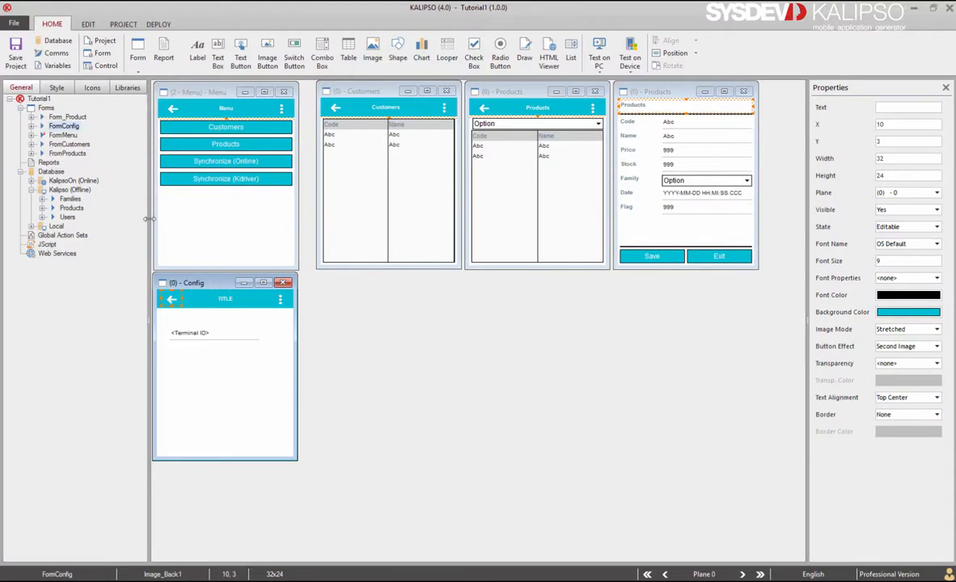
Add a FormConfig button to the Menu form and give the Config form a horizontally centred 'Config' title
click(60, 126)
drag(166, 200, 292, 198)
click(226, 299)
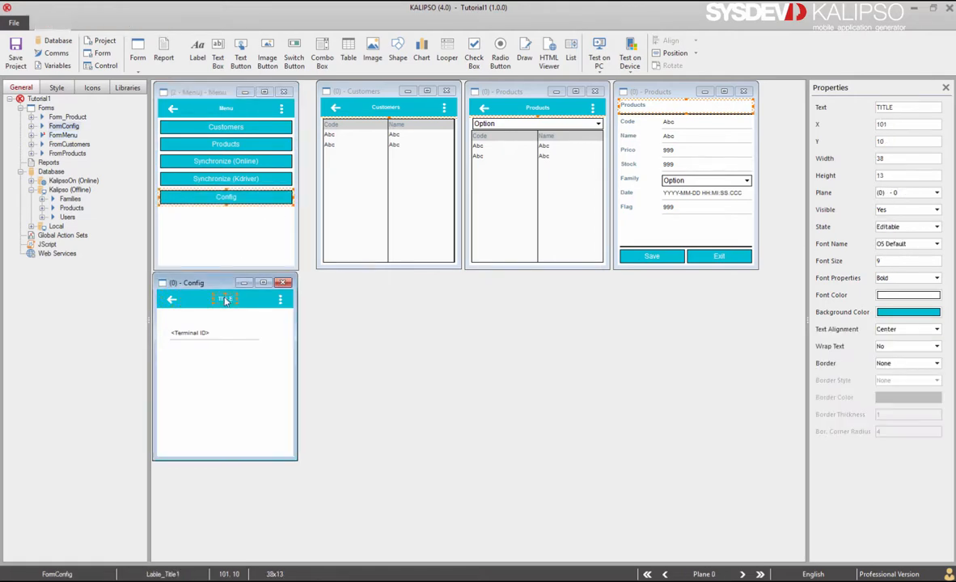
double_click(242, 304)
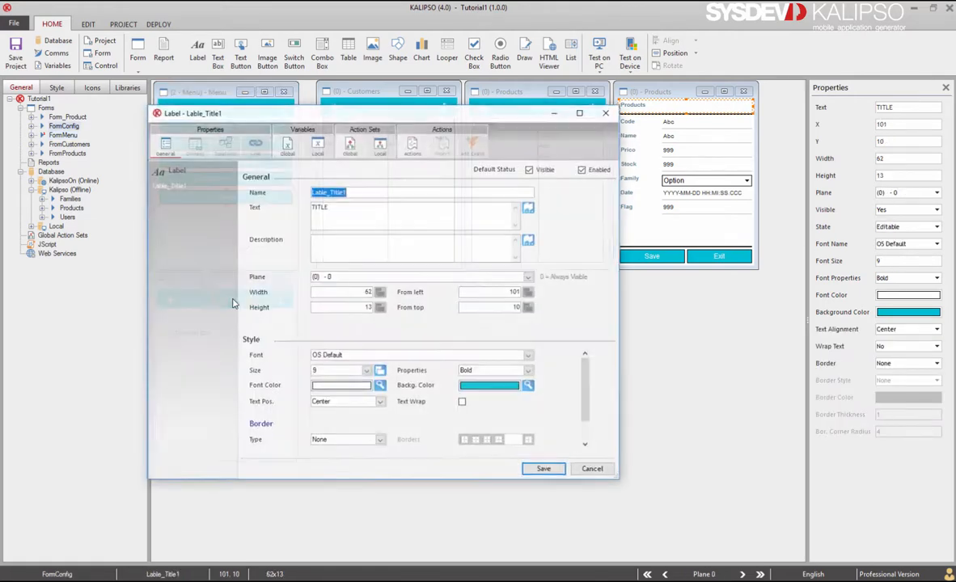
double_click(339, 209)
text(C)
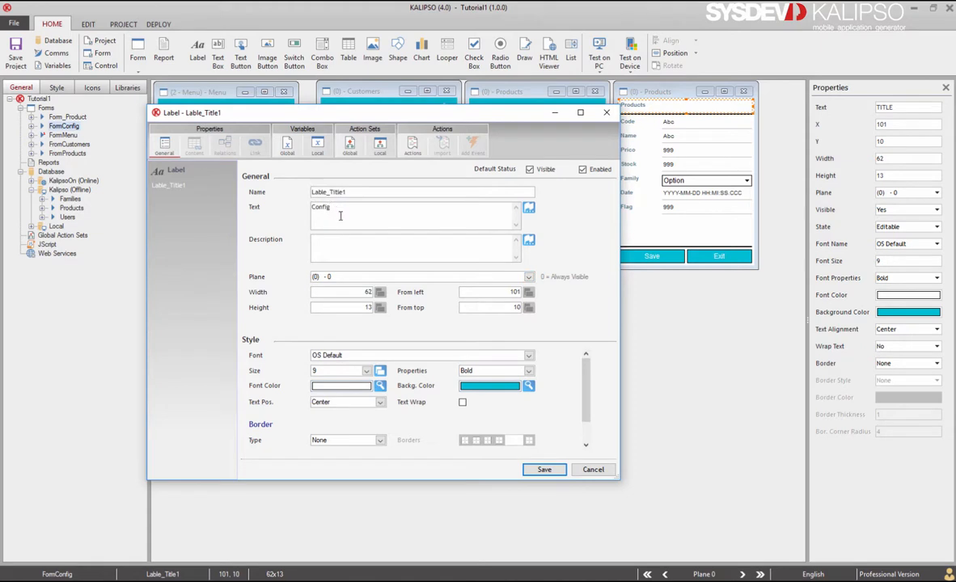
text(onfig)
click(538, 469)
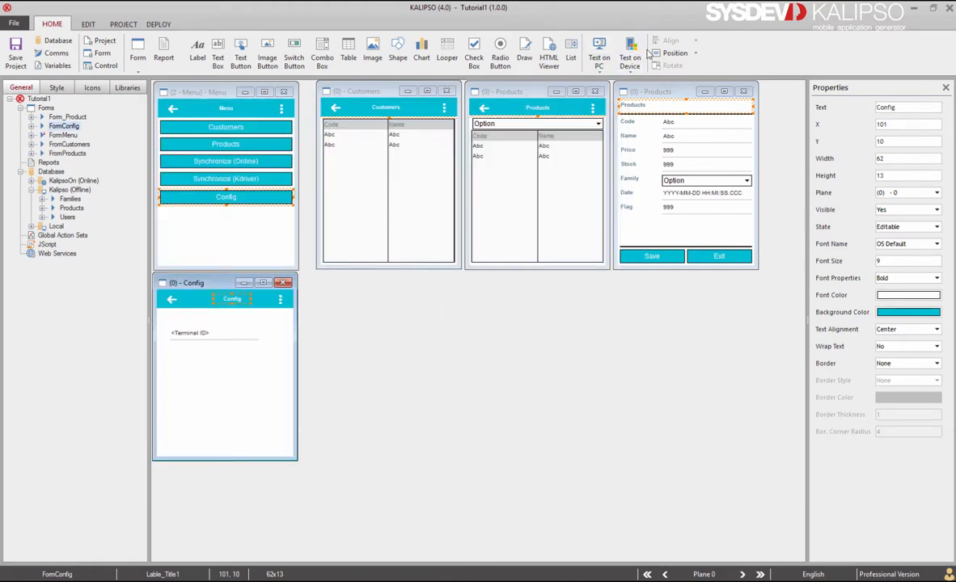
click(671, 53)
click(647, 183)
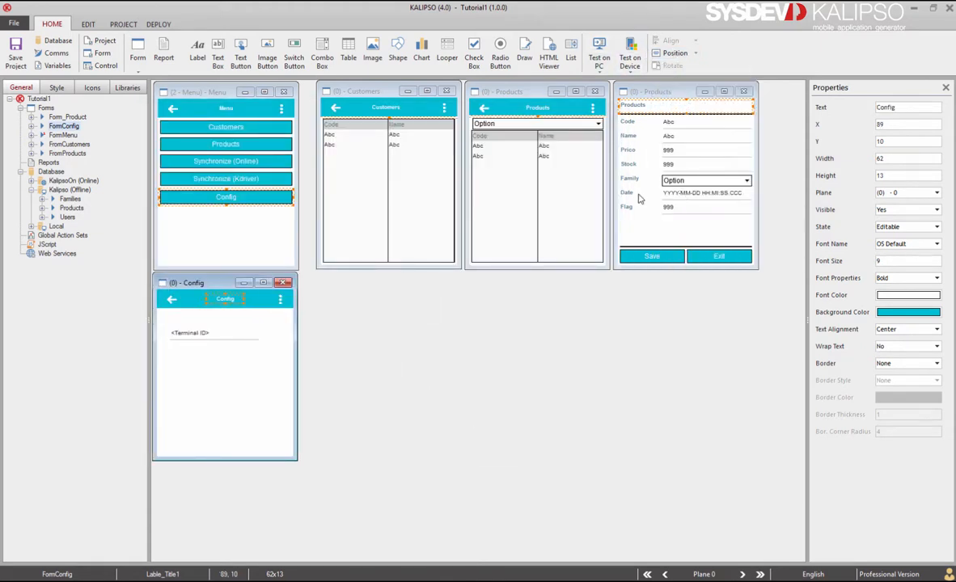
Deploy and test the project on a Windows mobile device
click(631, 63)
click(614, 118)
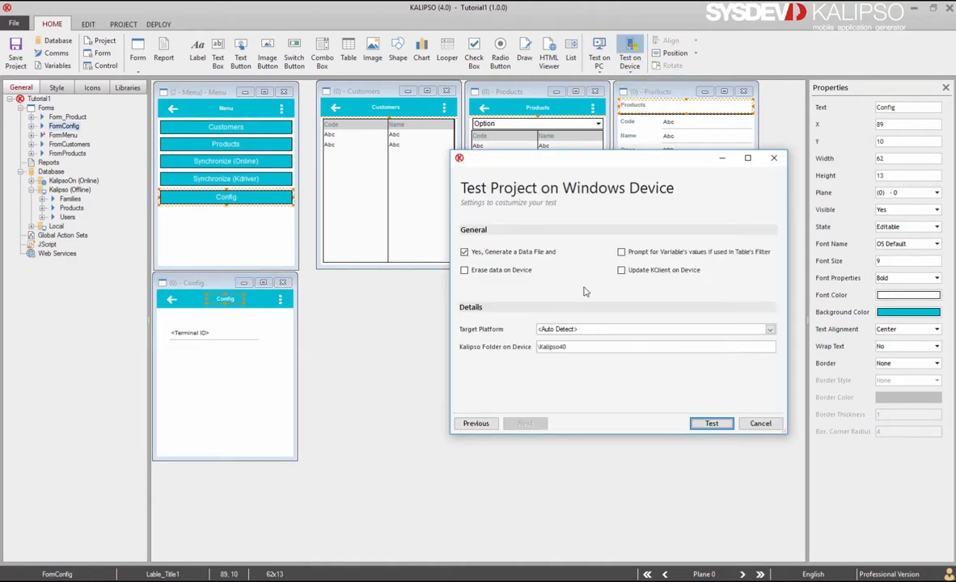
click(710, 423)
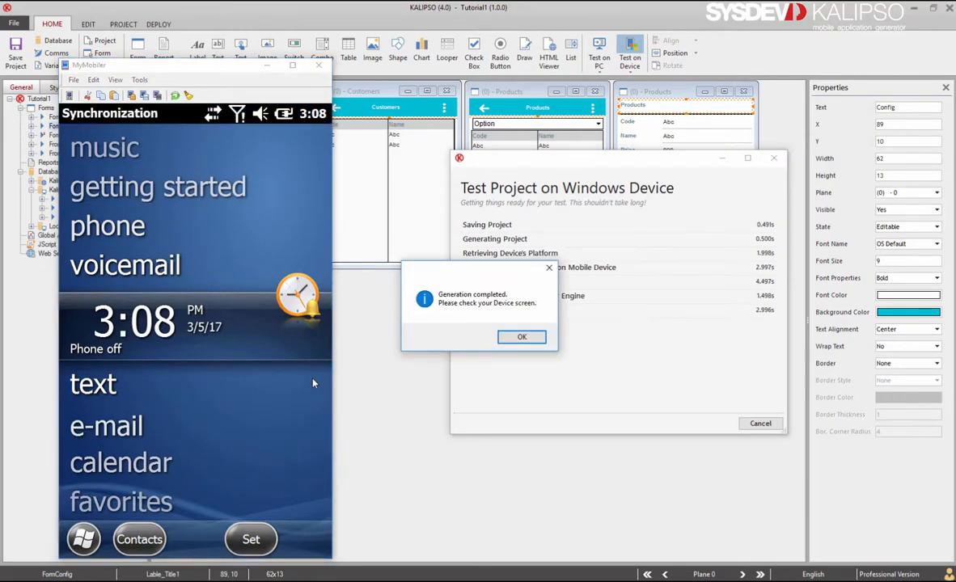
click(521, 337)
Log in on the device with the user name and password, then open the Config screen
click(217, 228)
text(rogerio)
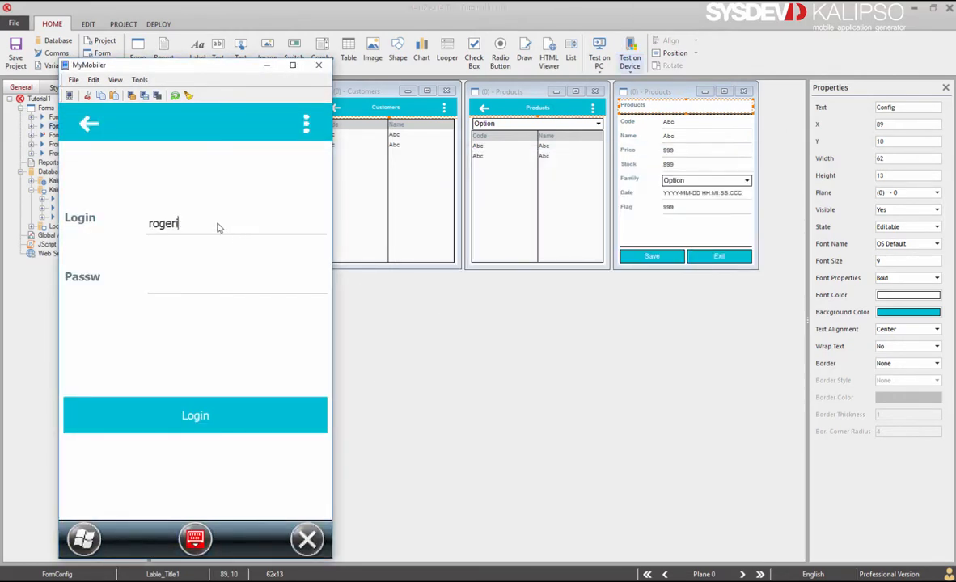
key(Tab)
text(*)
key(Return)
click(207, 305)
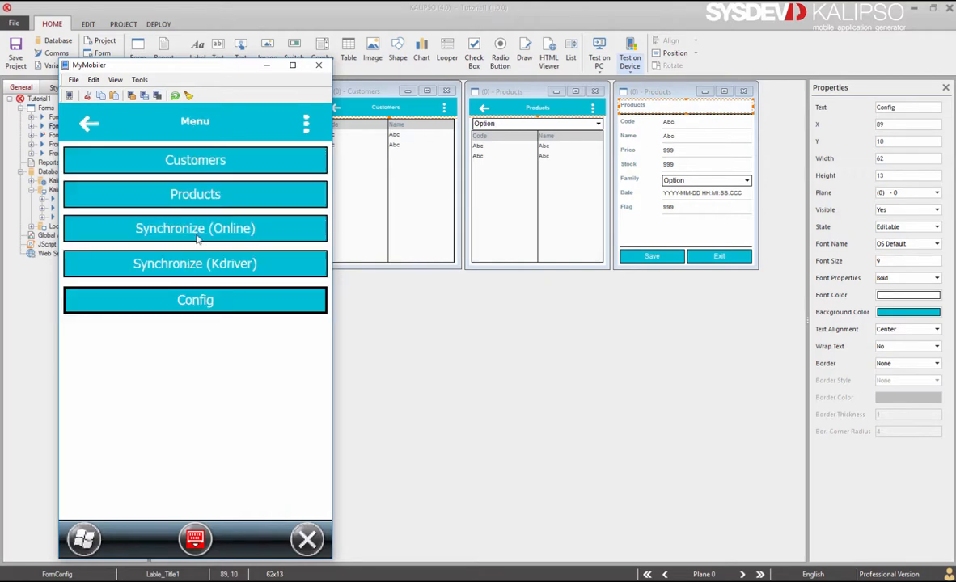
Try a sync, then set the device's terminal ID to 3 on the Config screen
click(201, 230)
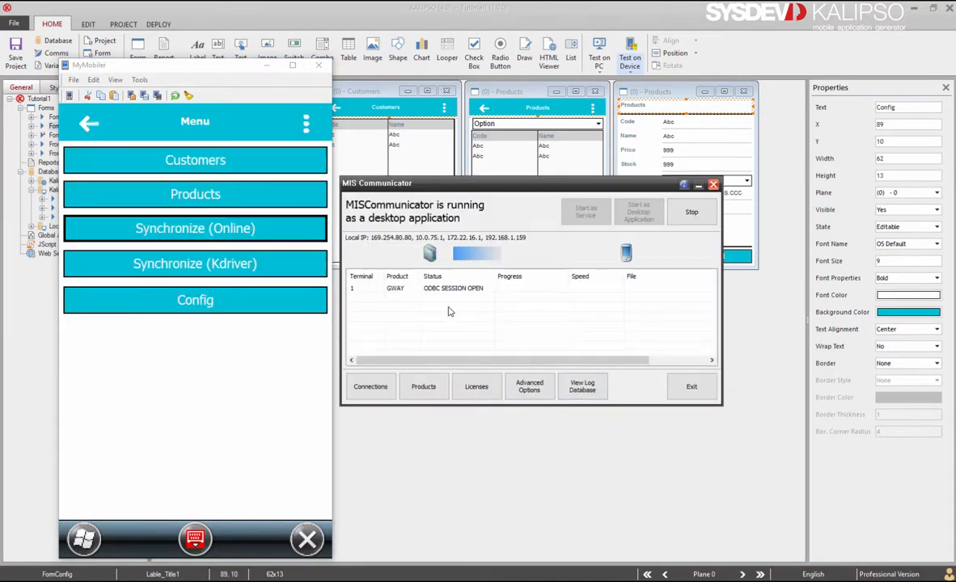
click(449, 291)
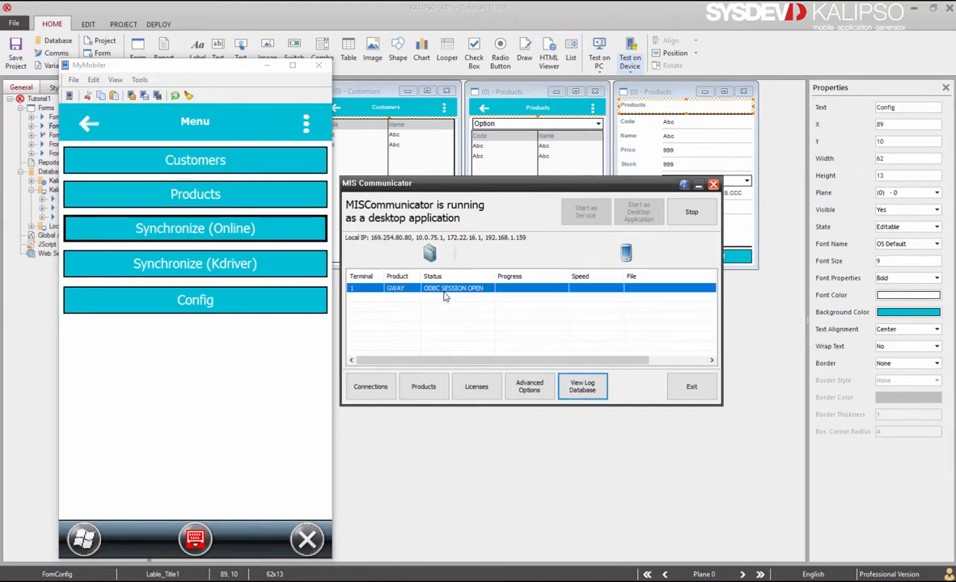
click(224, 307)
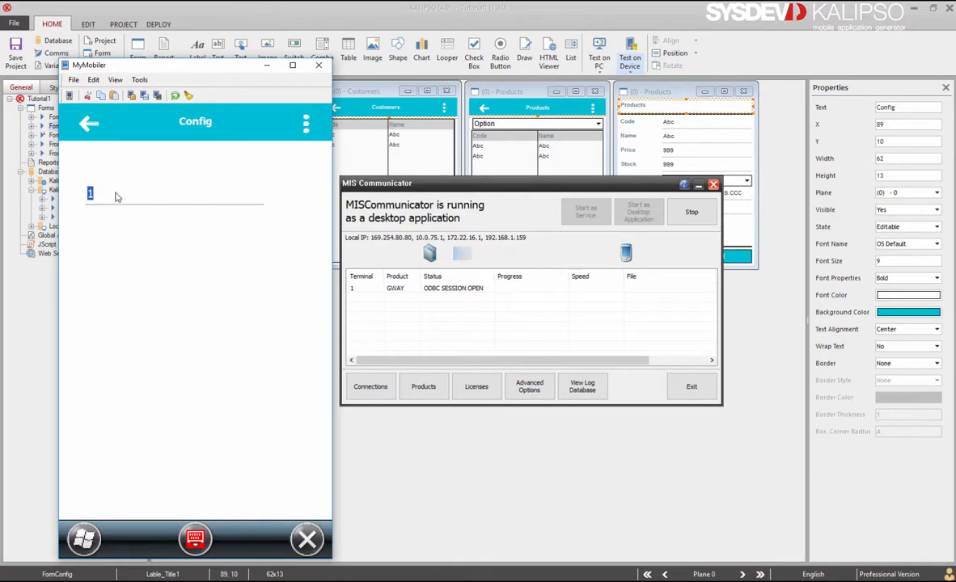
text(3)
click(89, 124)
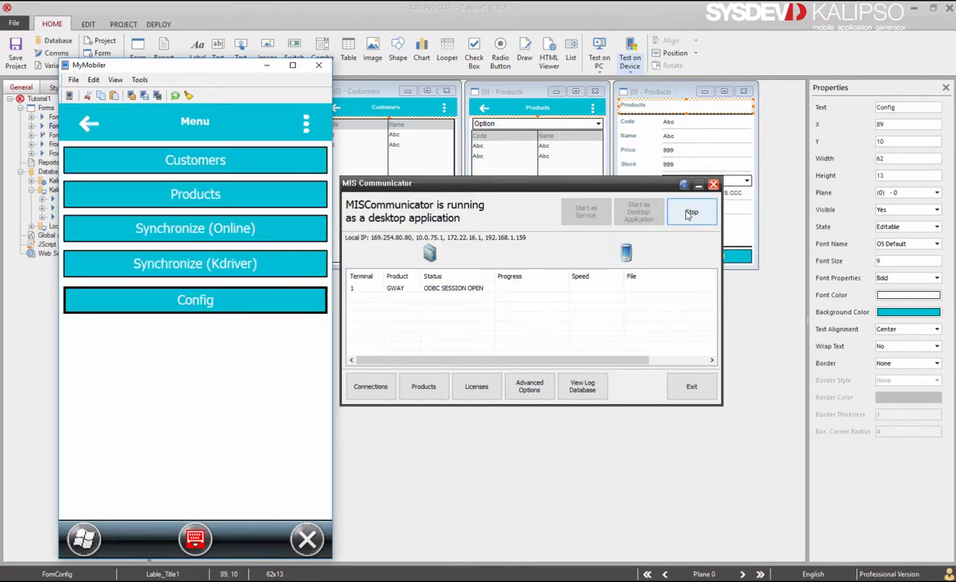
Restart MIS Communicator as a desktop application and synchronize from the device again
click(689, 215)
click(528, 323)
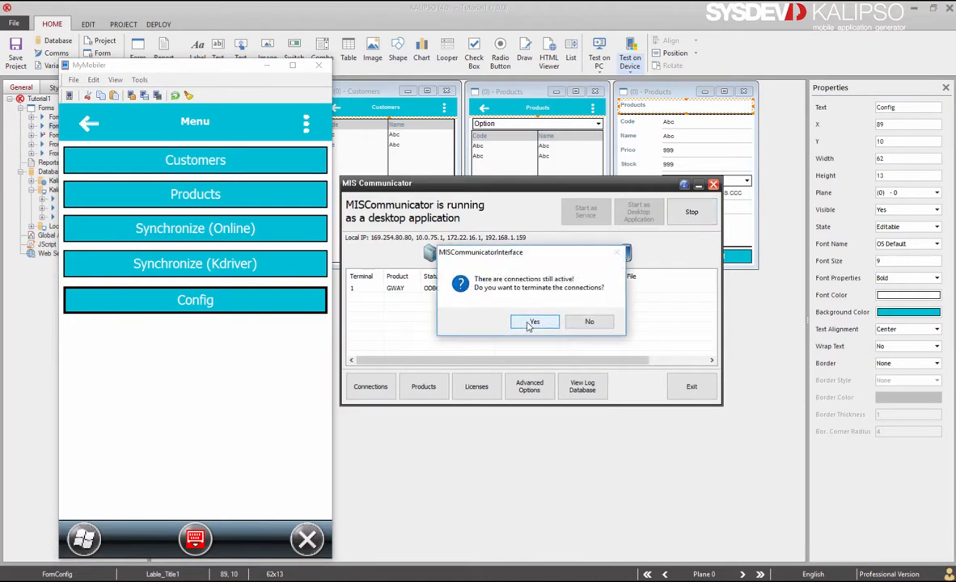
click(534, 322)
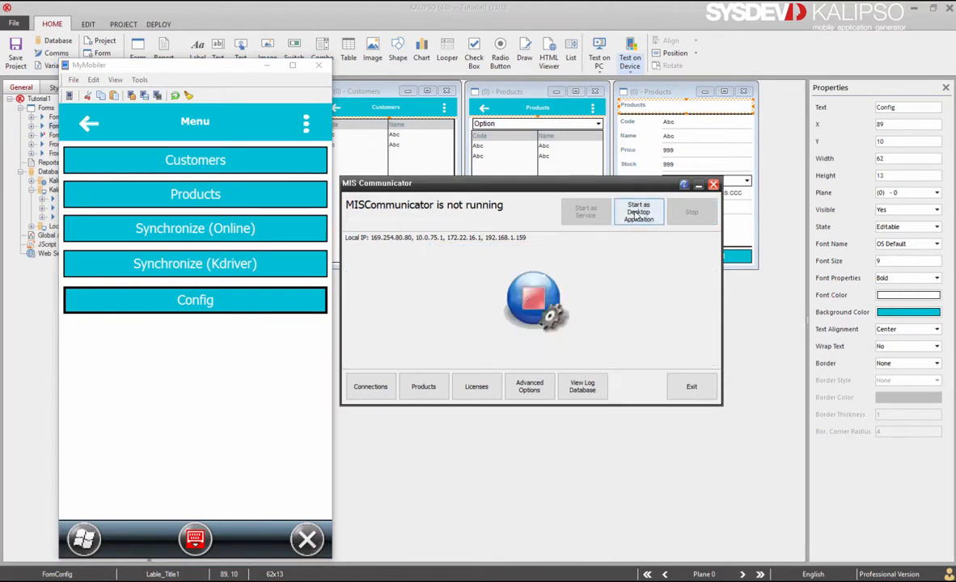
click(638, 213)
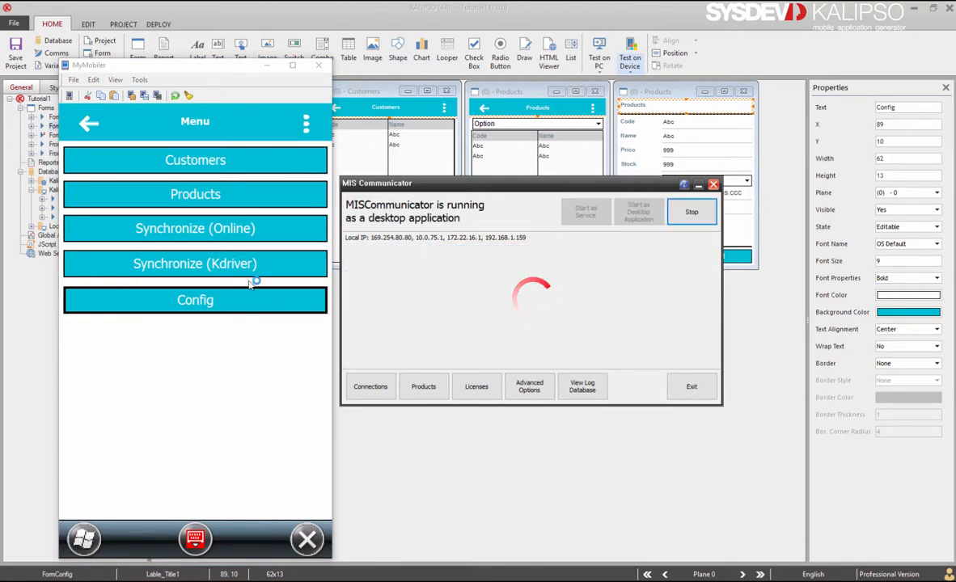
click(243, 232)
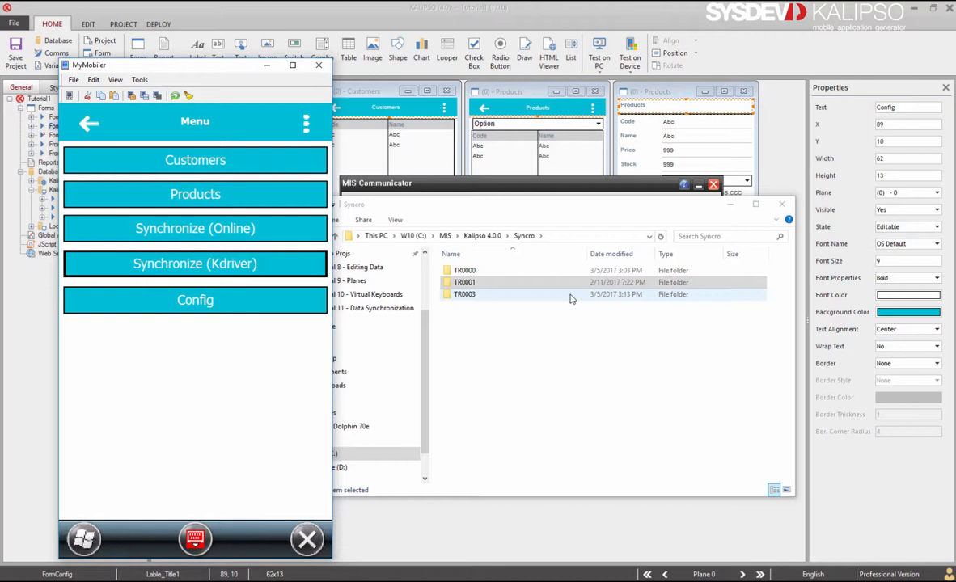
Open the TR0003 sync folder, then browse the device's files to the Kalipso40 folder
double_click(521, 298)
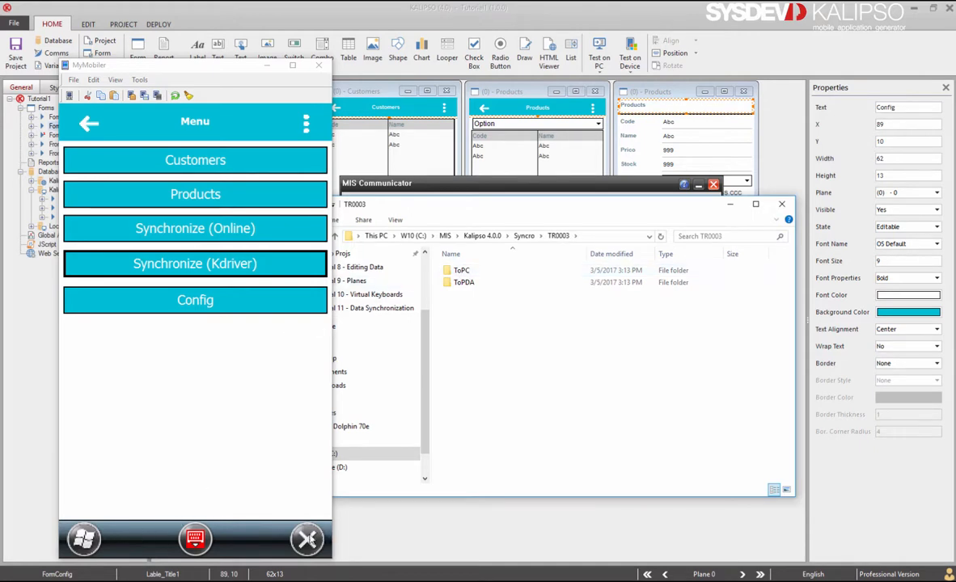
click(285, 495)
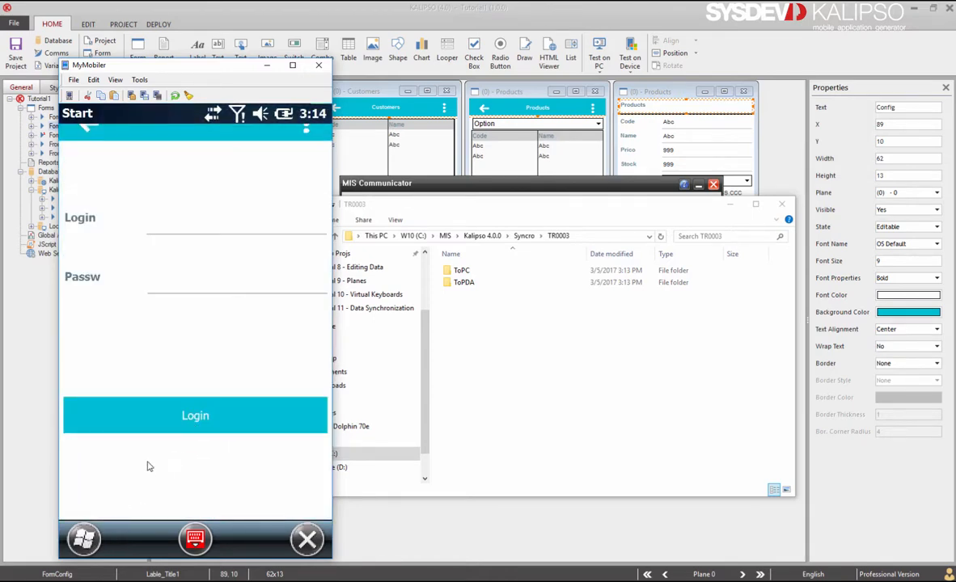
click(197, 206)
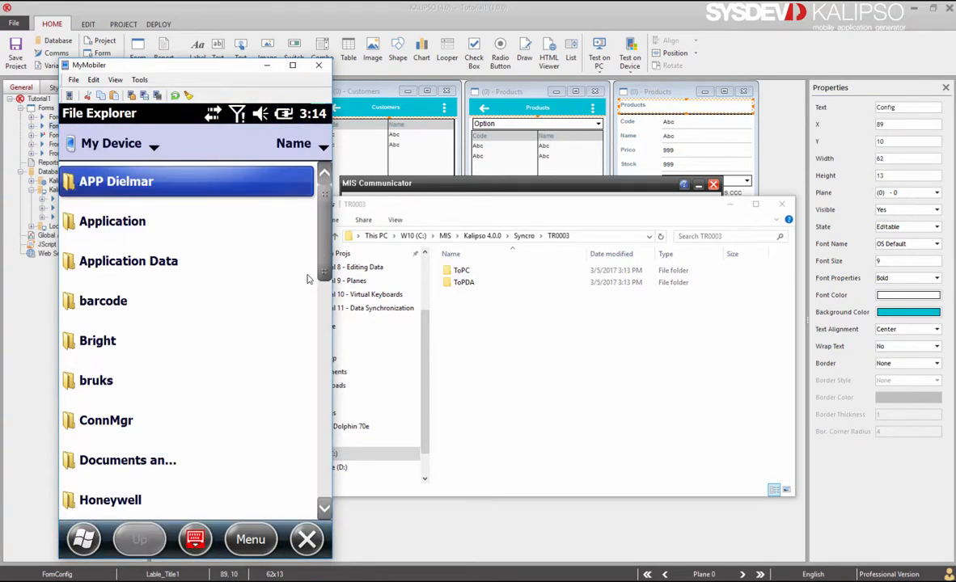
drag(325, 255, 326, 385)
scroll(249, 272, down, 4)
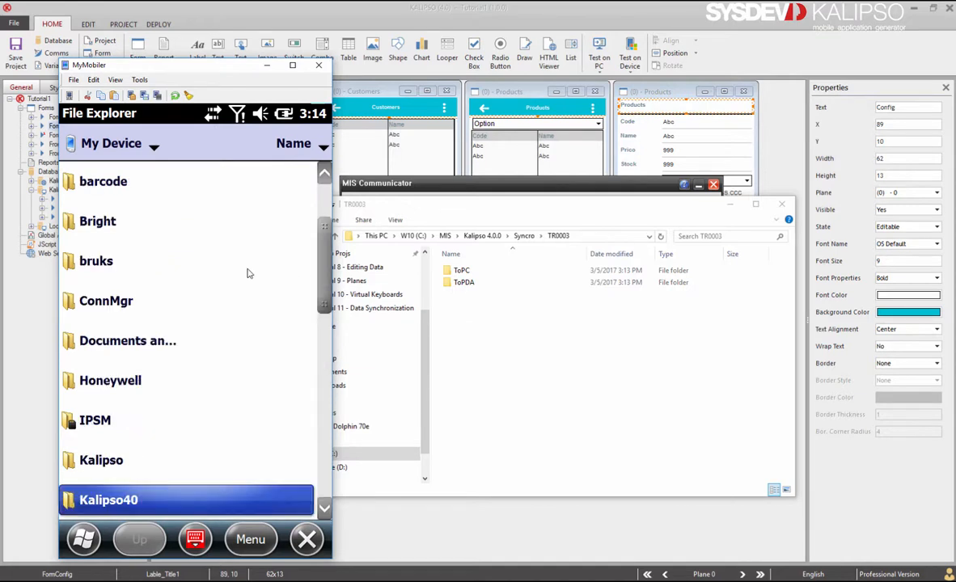
click(134, 501)
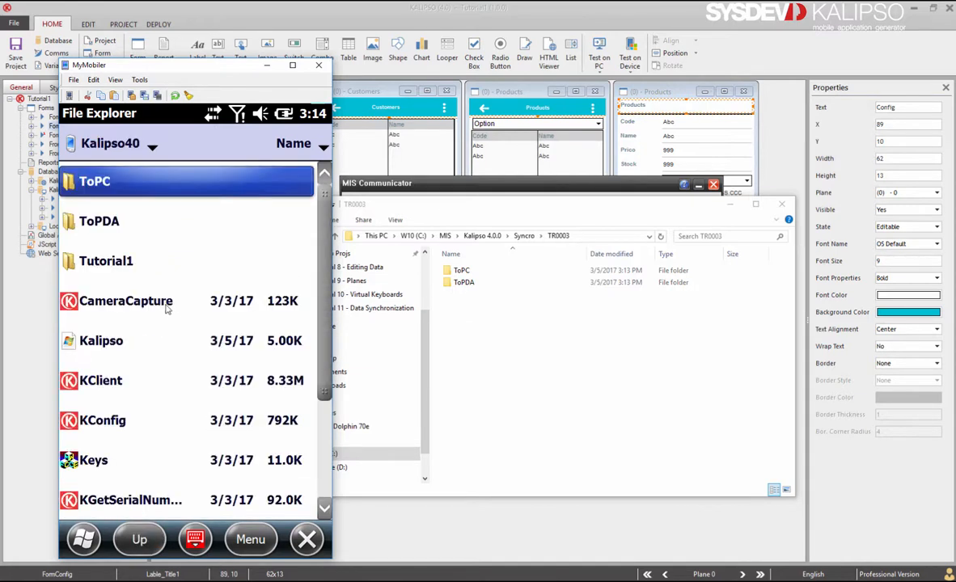
Inspect the ToPC and ToPDA folders, then return to the designer and minimize the emulator
click(117, 186)
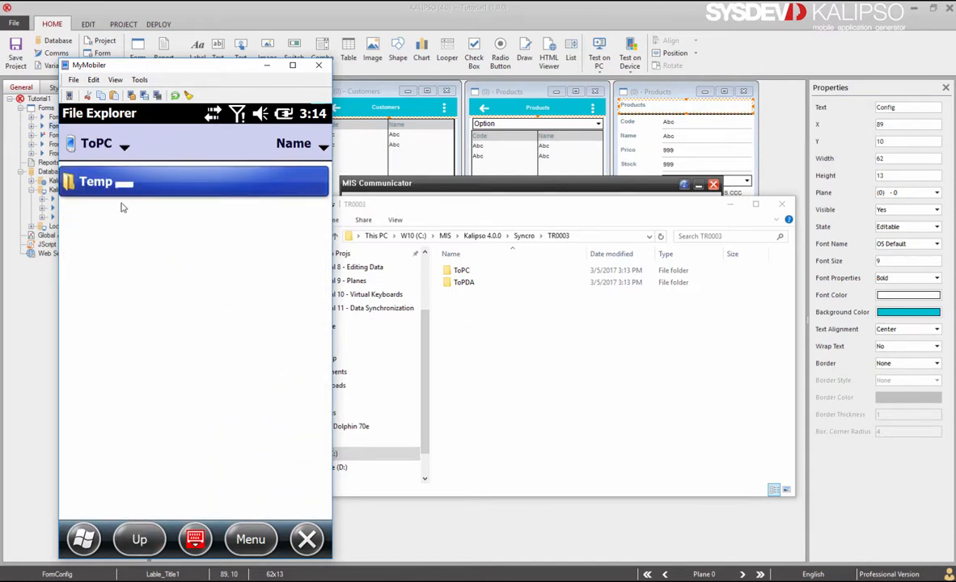
click(138, 534)
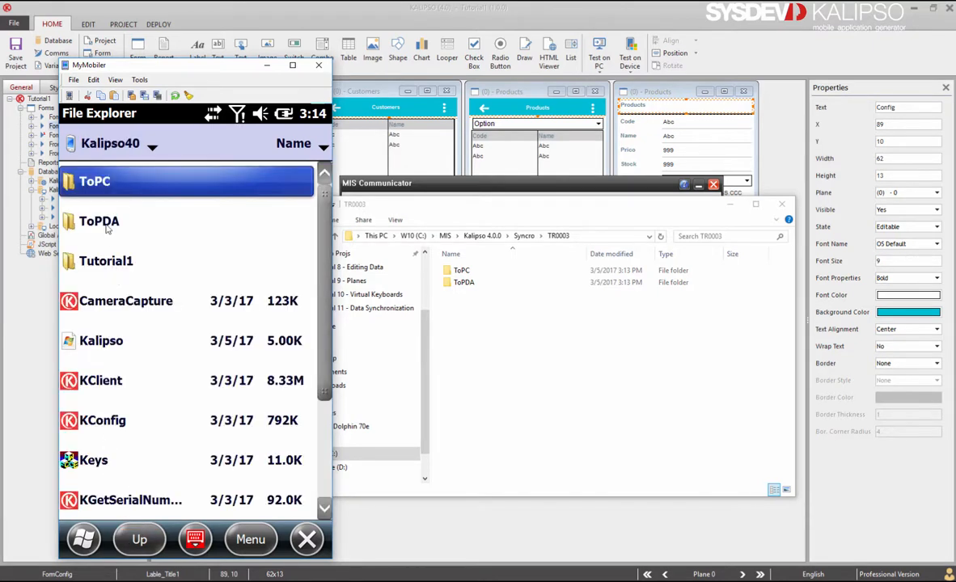
click(107, 226)
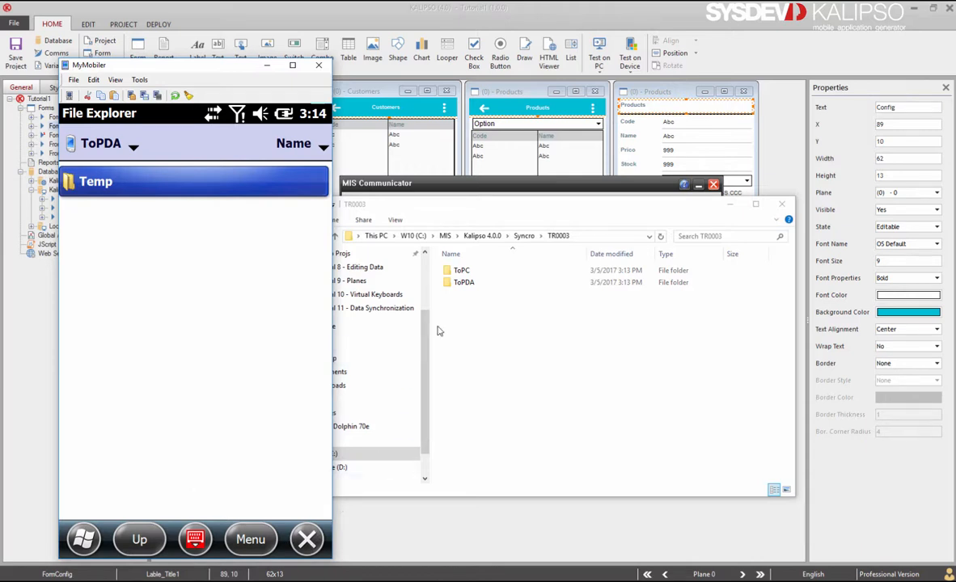
click(511, 526)
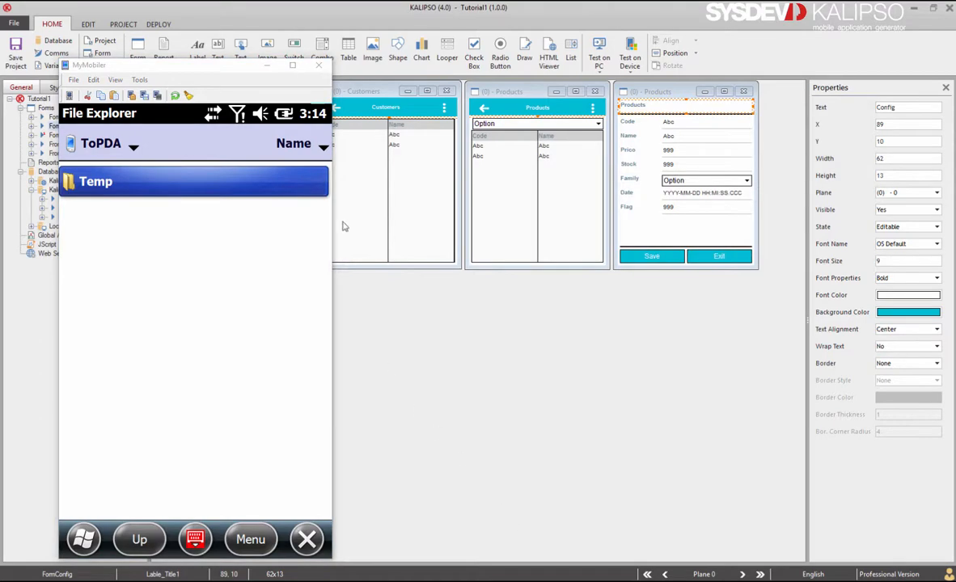
click(267, 65)
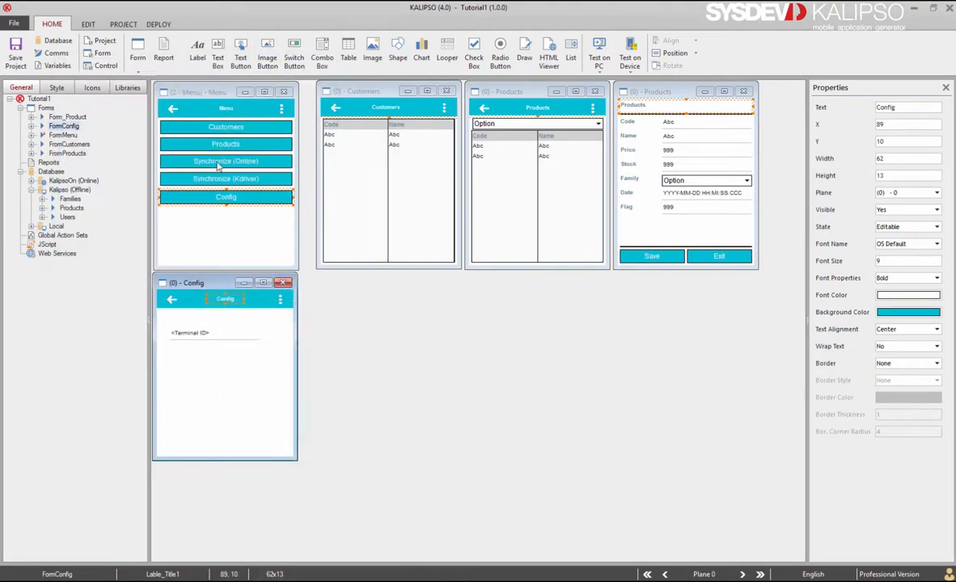